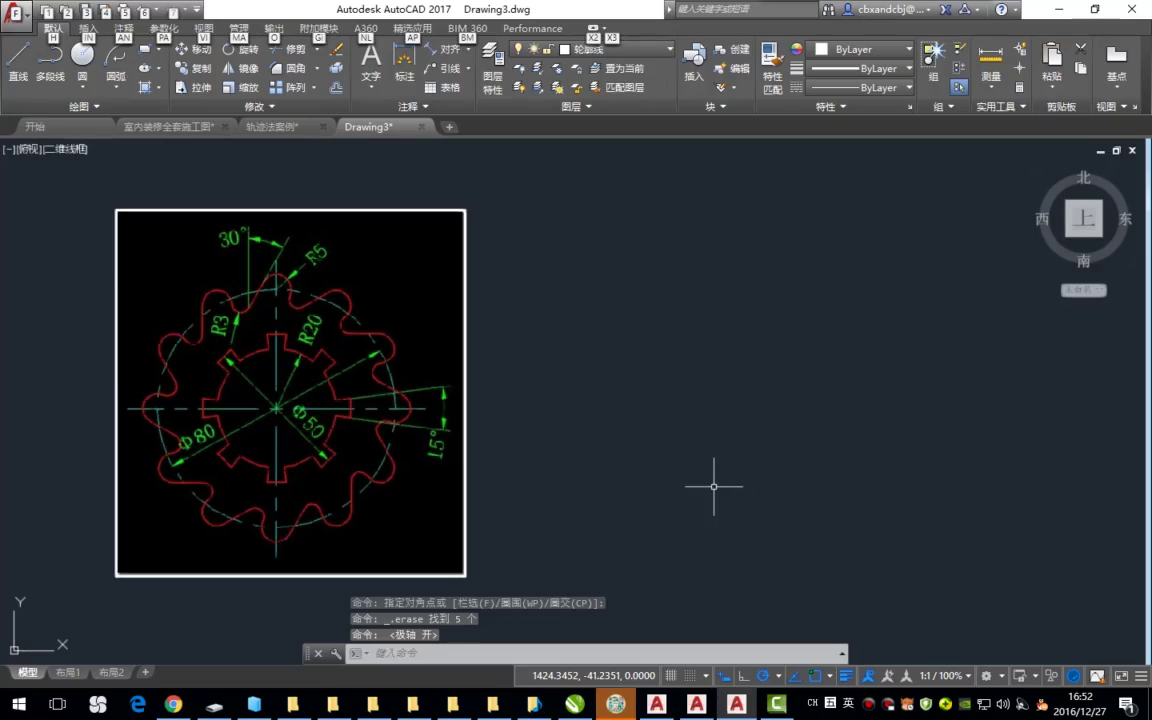
Step: Draw a horizontal line and a vertical line crossing it beside the reference picture
click(662, 385)
click(569, 489)
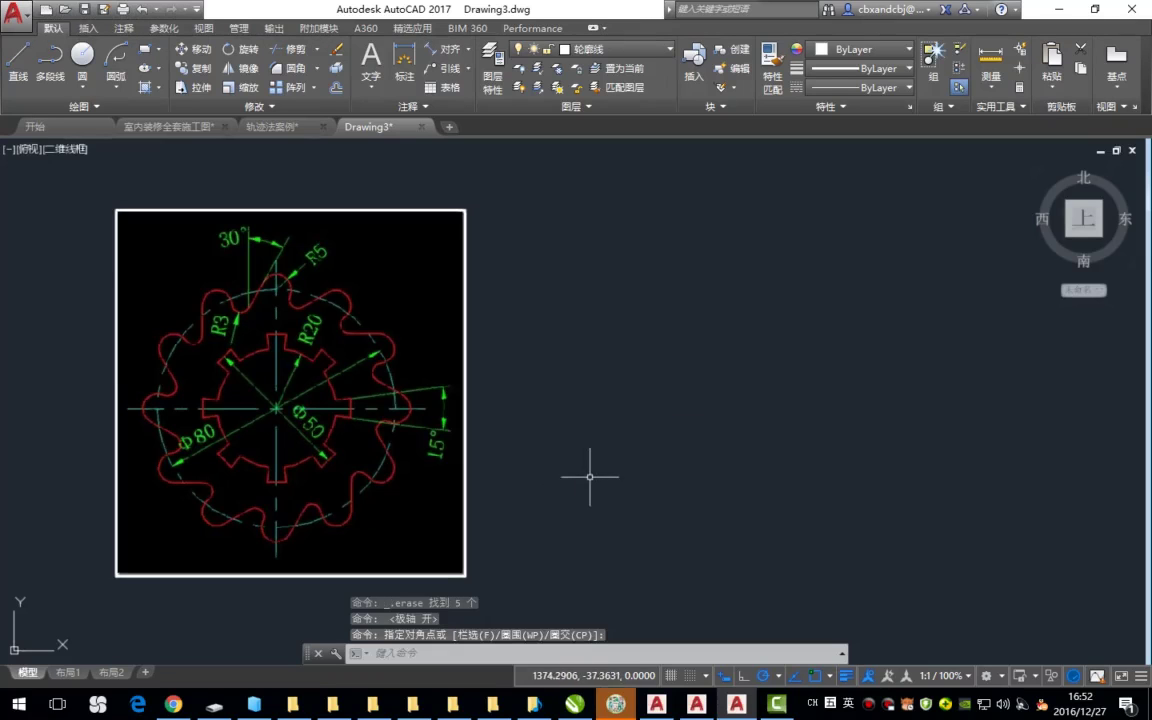
text(l)
key(Return)
click(540, 430)
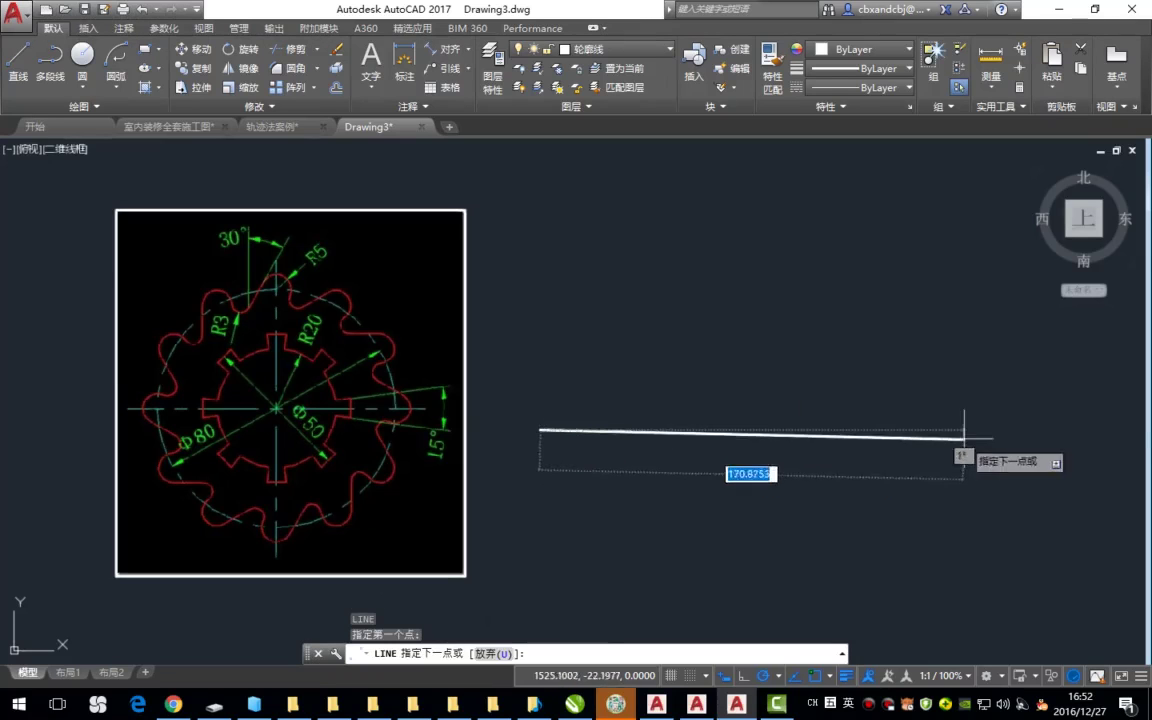
click(1010, 430)
key(Return)
key(Return)
click(760, 180)
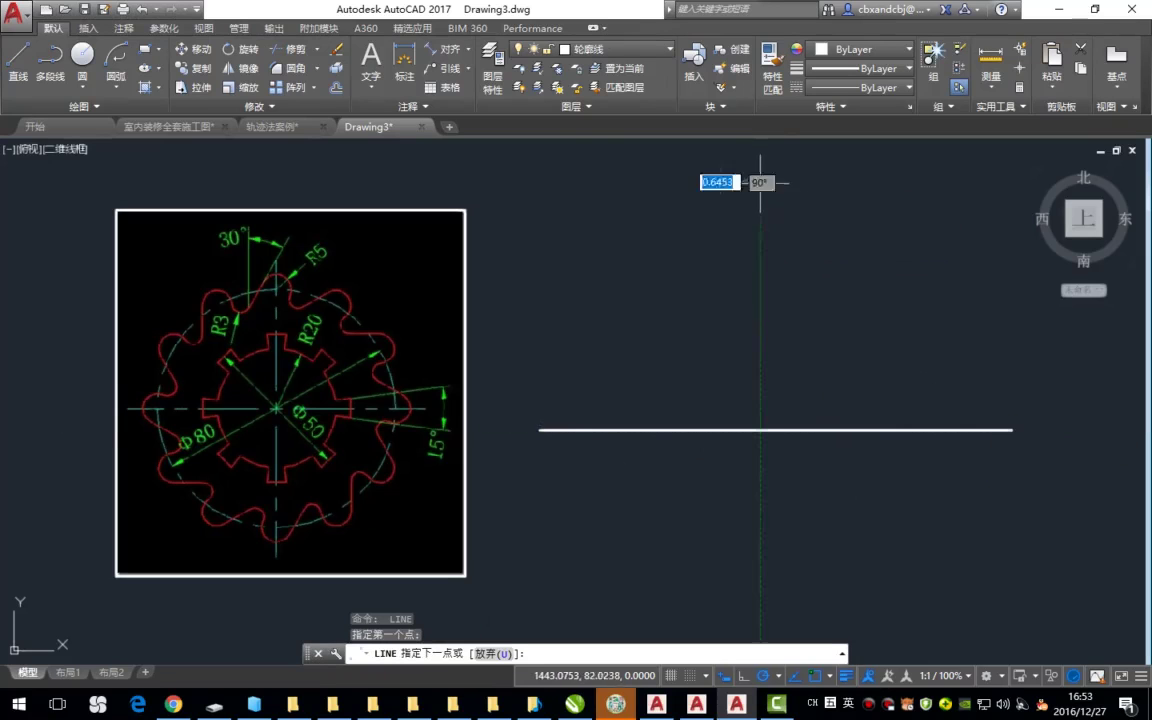
click(760, 612)
key(Return)
Step: Move both lines onto the centre-line layer so they show as red dash-dot centre lines
click(775, 405)
click(694, 458)
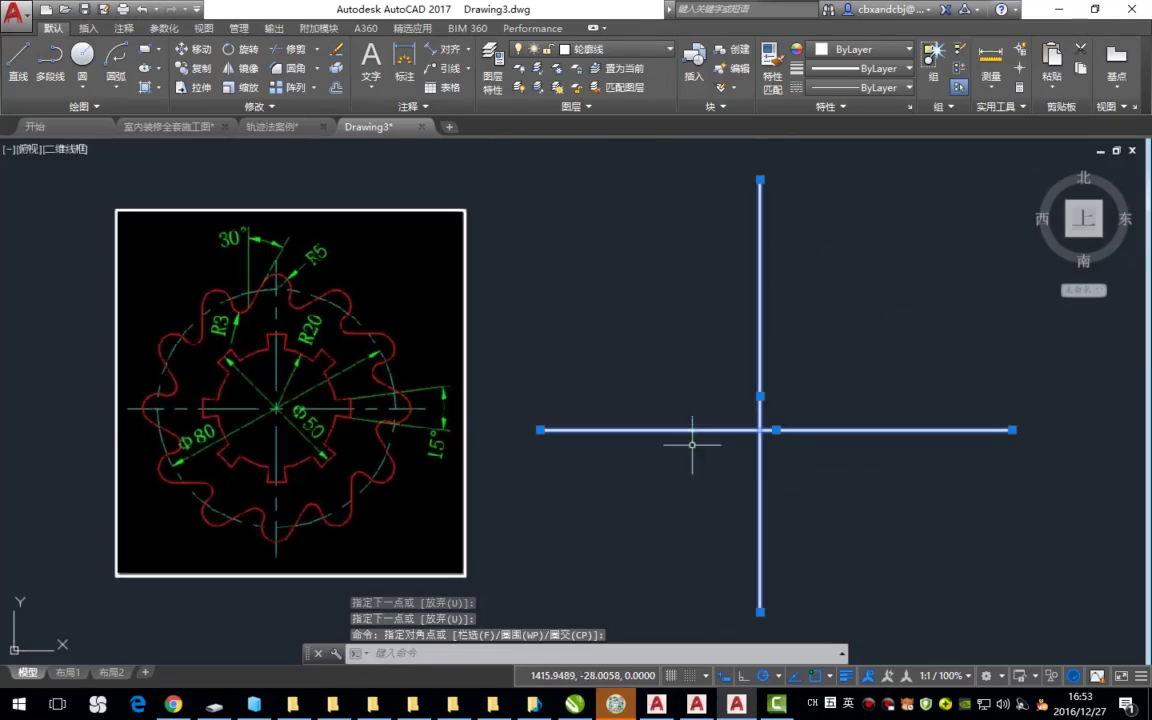
click(620, 49)
click(590, 213)
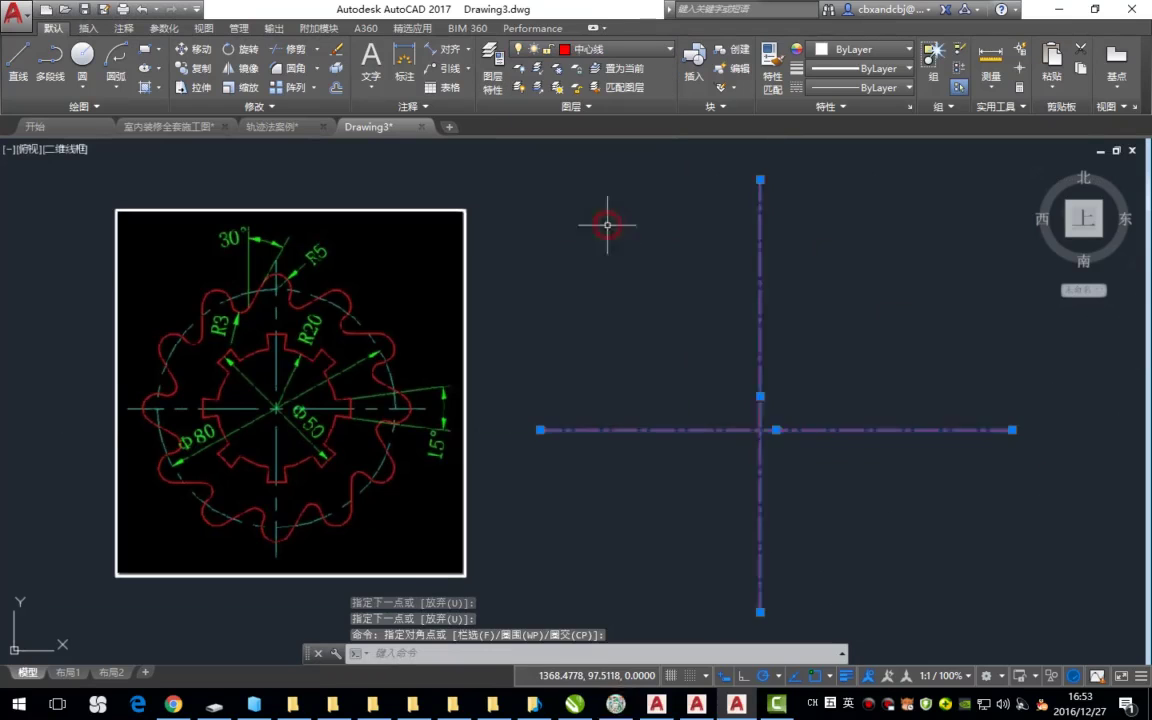
key(Escape)
key(Escape)
text(c)
key(space)
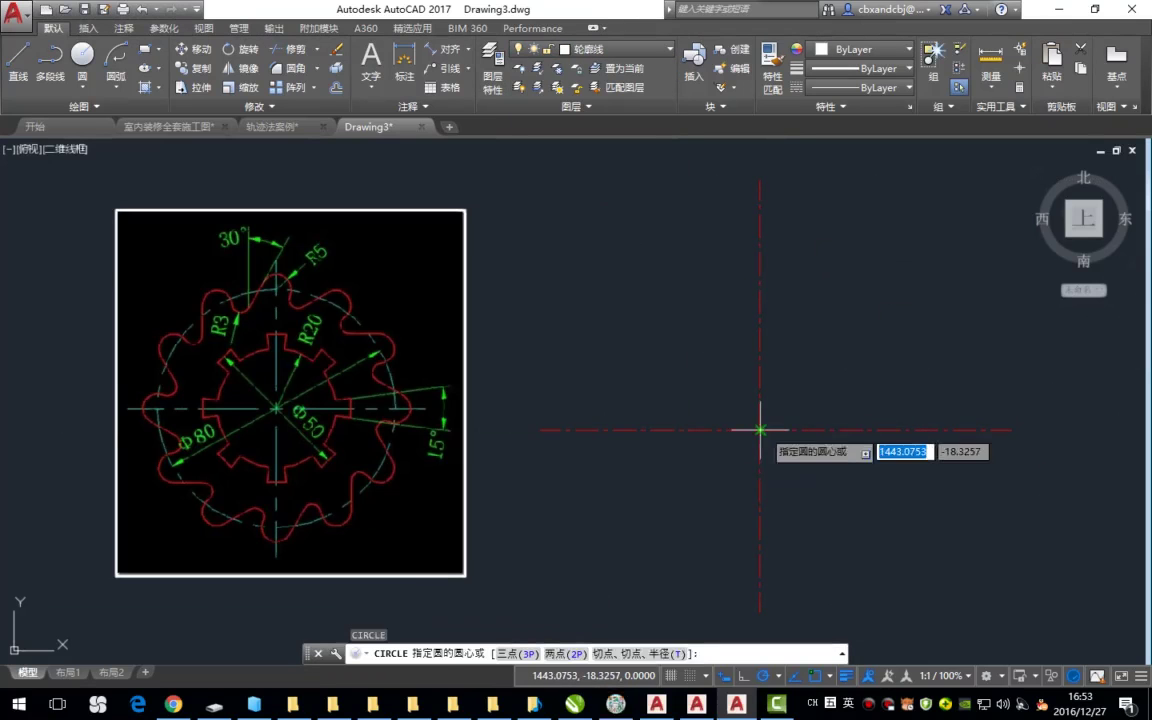
Step: Draw three circles of radius 40, 25 and 20, all centred on the centre-line intersection
click(760, 431)
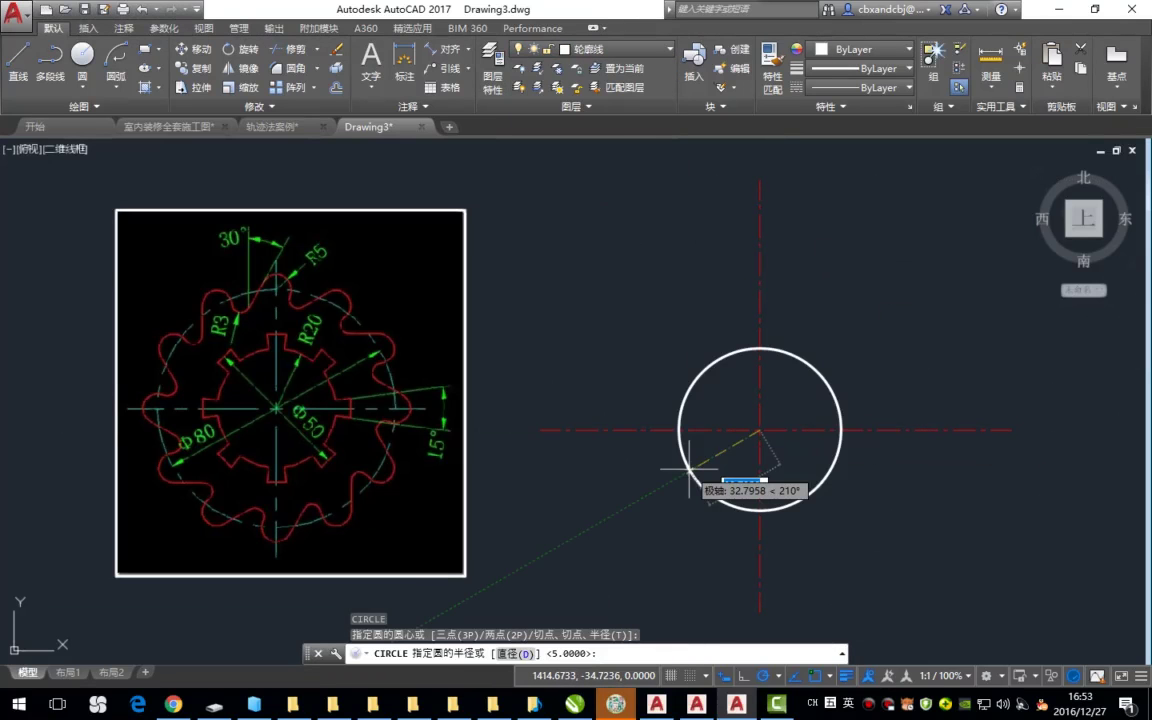
text(4)
key(space)
key(space)
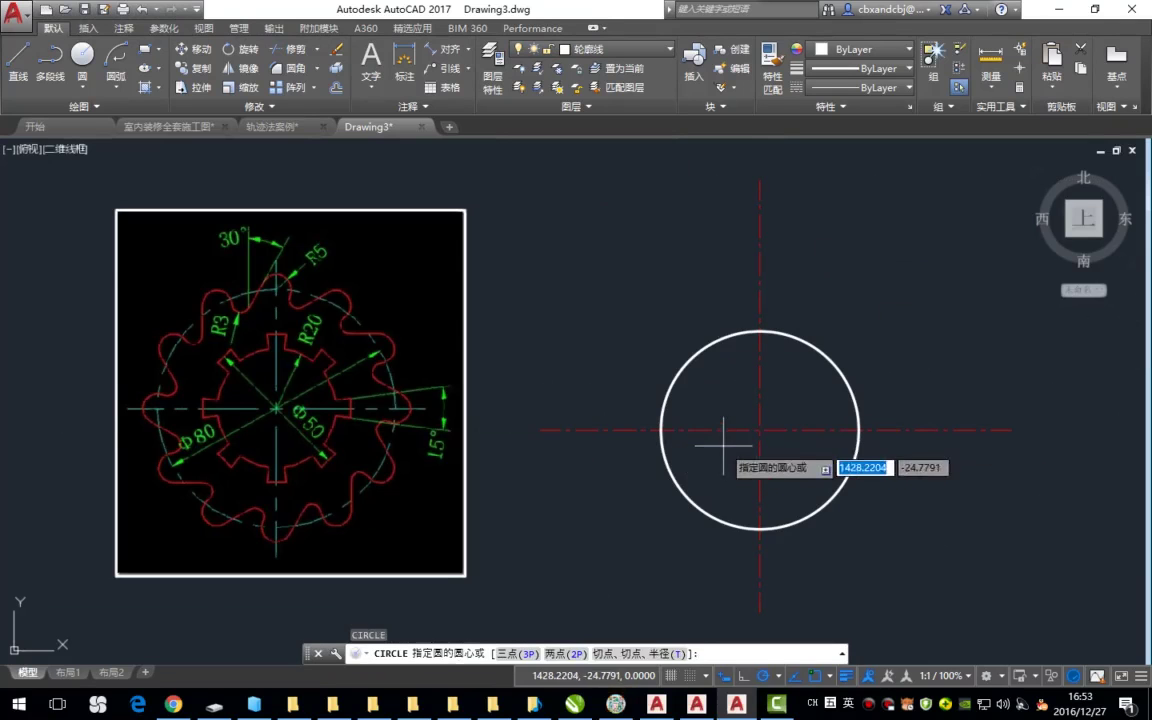
click(760, 431)
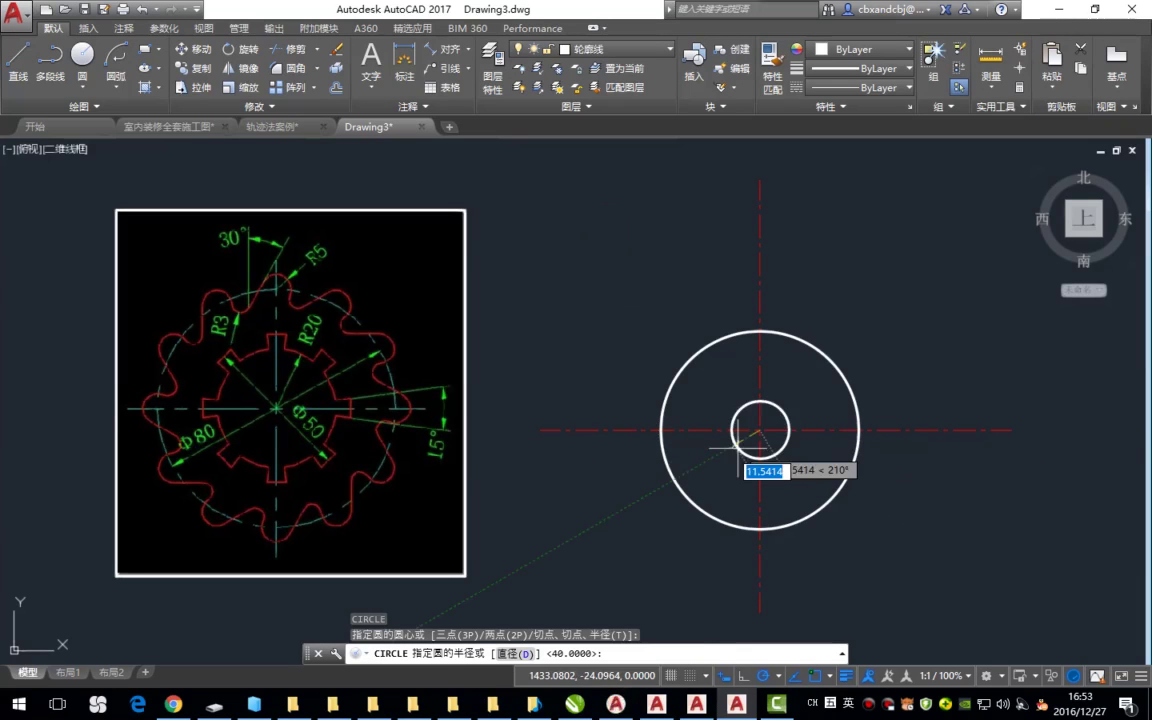
text(25)
key(space)
key(space)
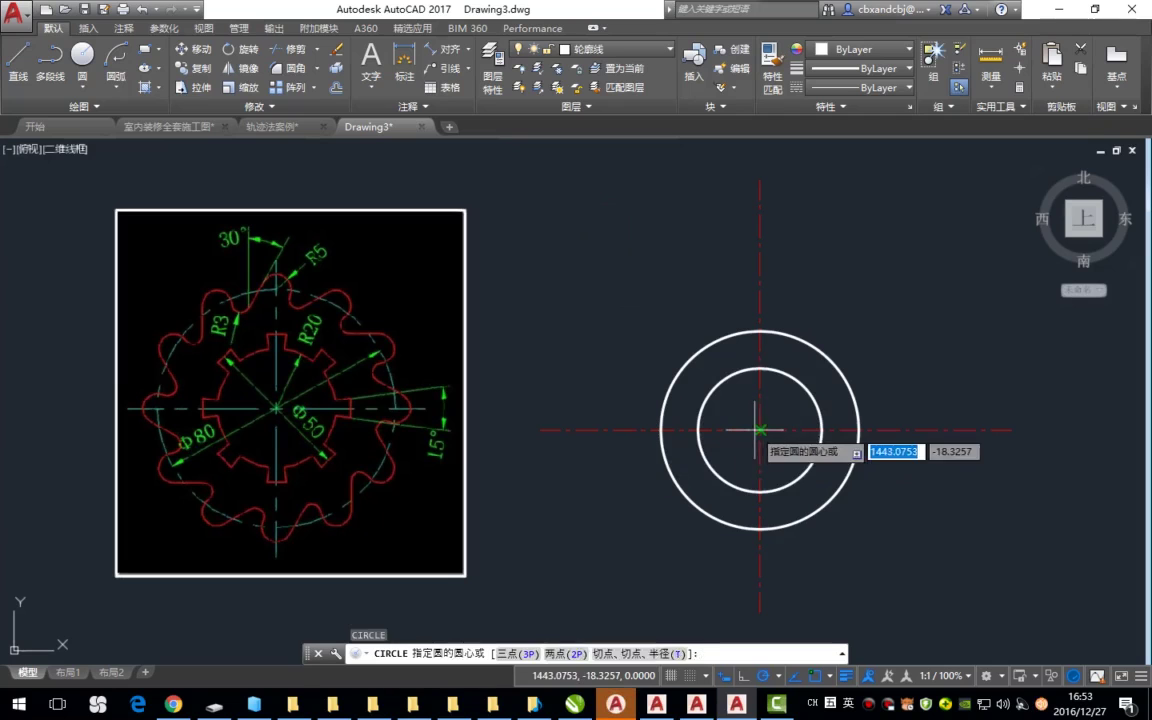
click(760, 431)
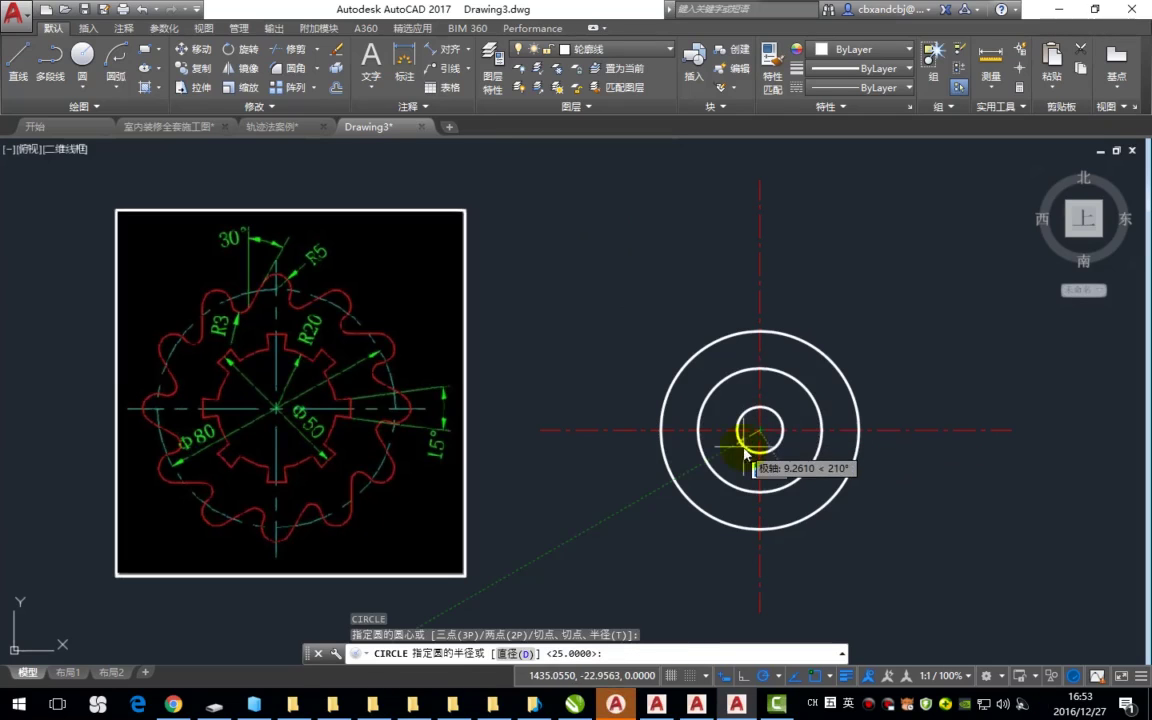
text(20)
key(space)
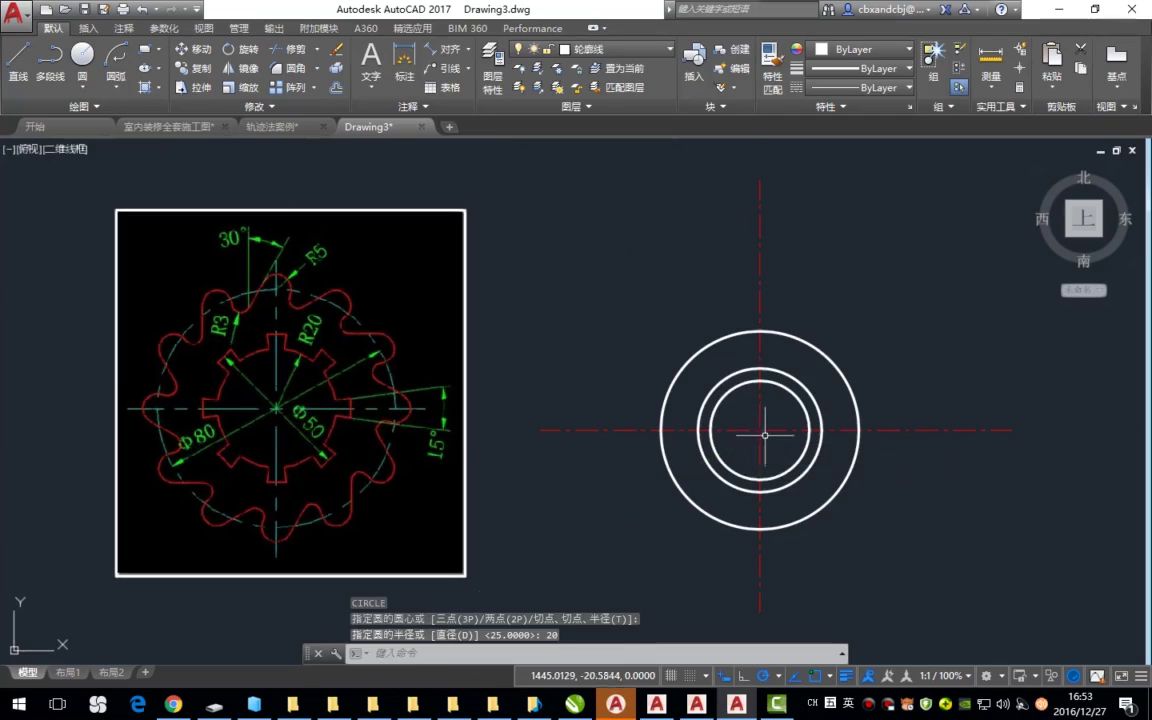
scroll(765, 437, up, 4)
Step: Draw a line from the circles' centre at 8° running past the circles, replacing an abandoned 7° attempt
text(l)
key(space)
click(752, 424)
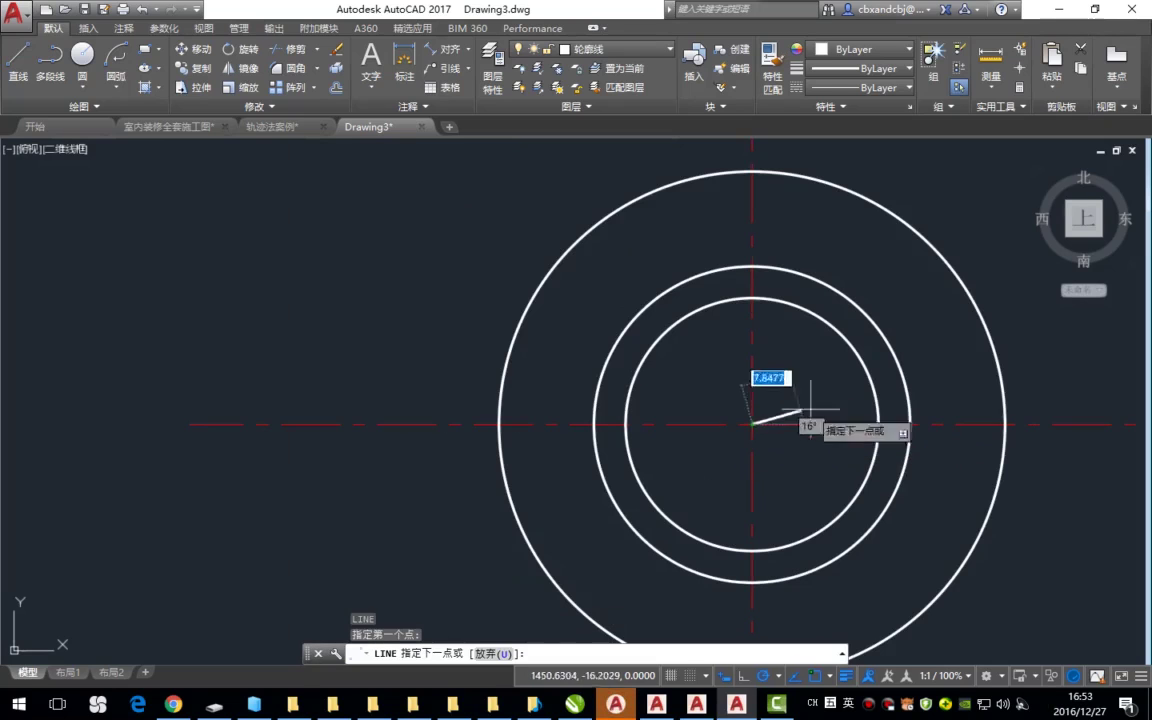
text(<7)
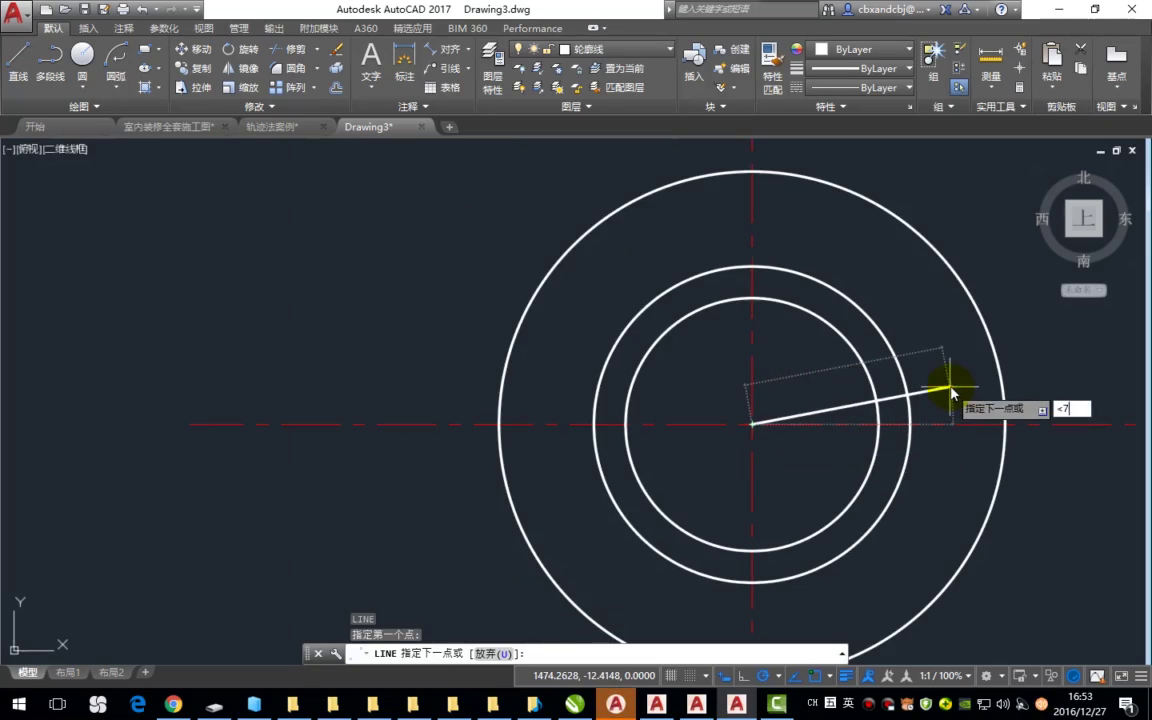
key(Return)
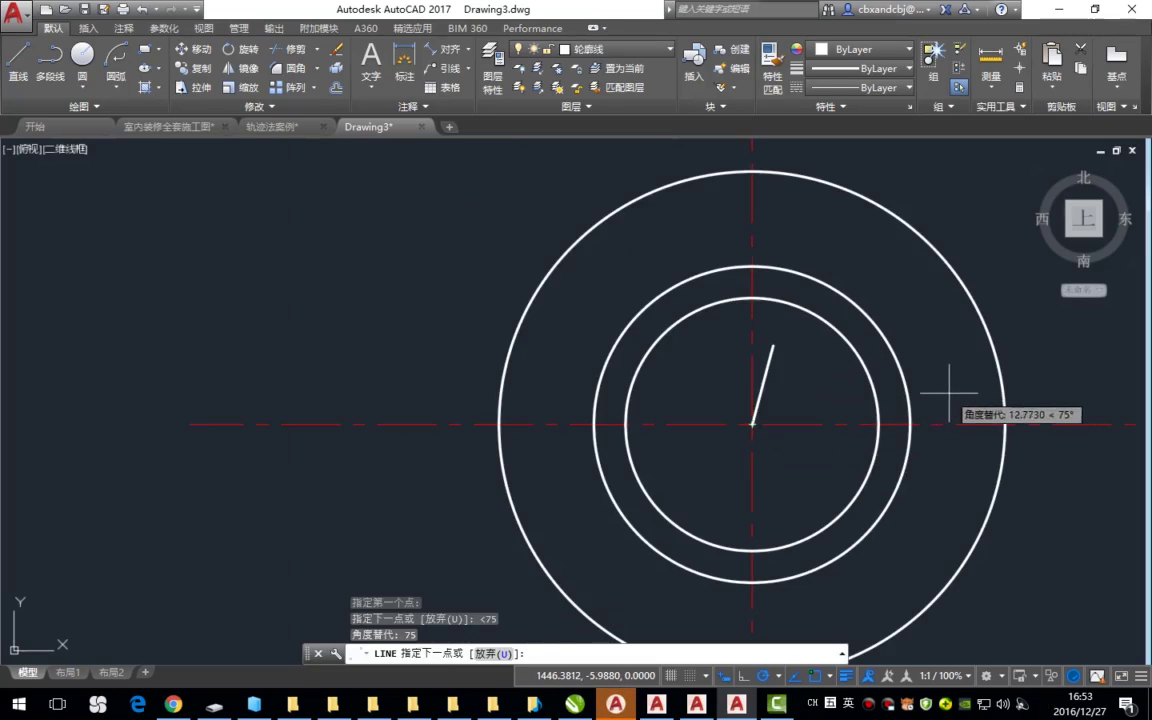
key(Escape)
key(space)
click(752, 424)
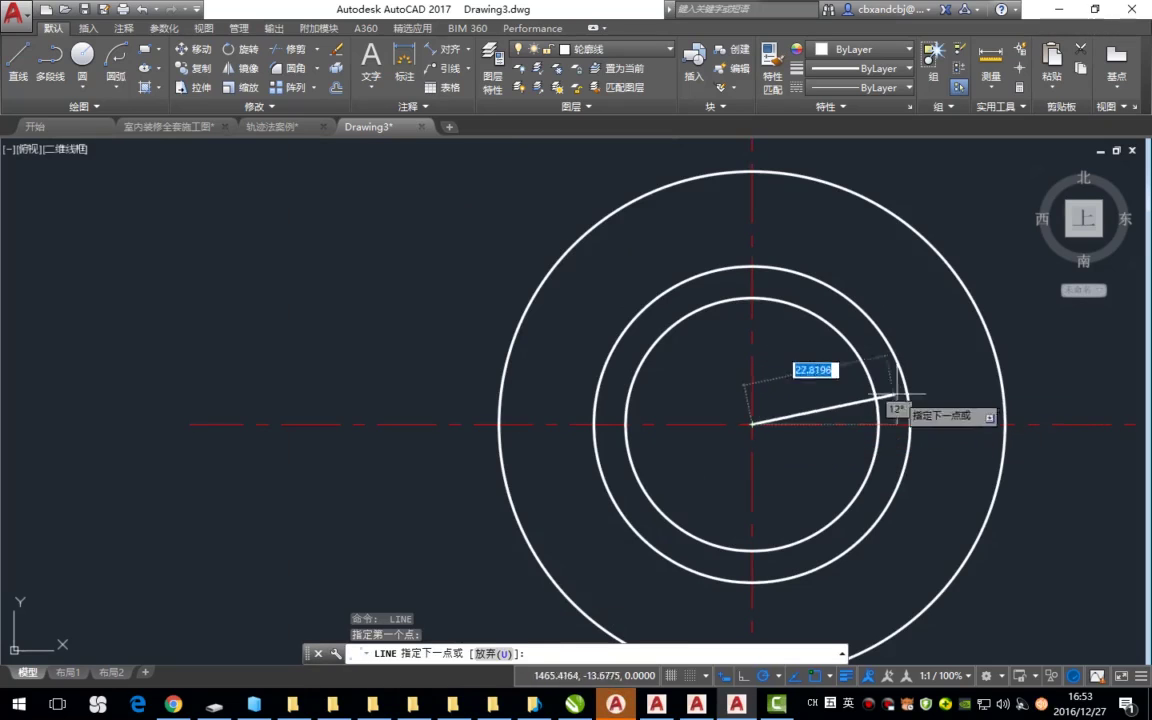
text(<7)
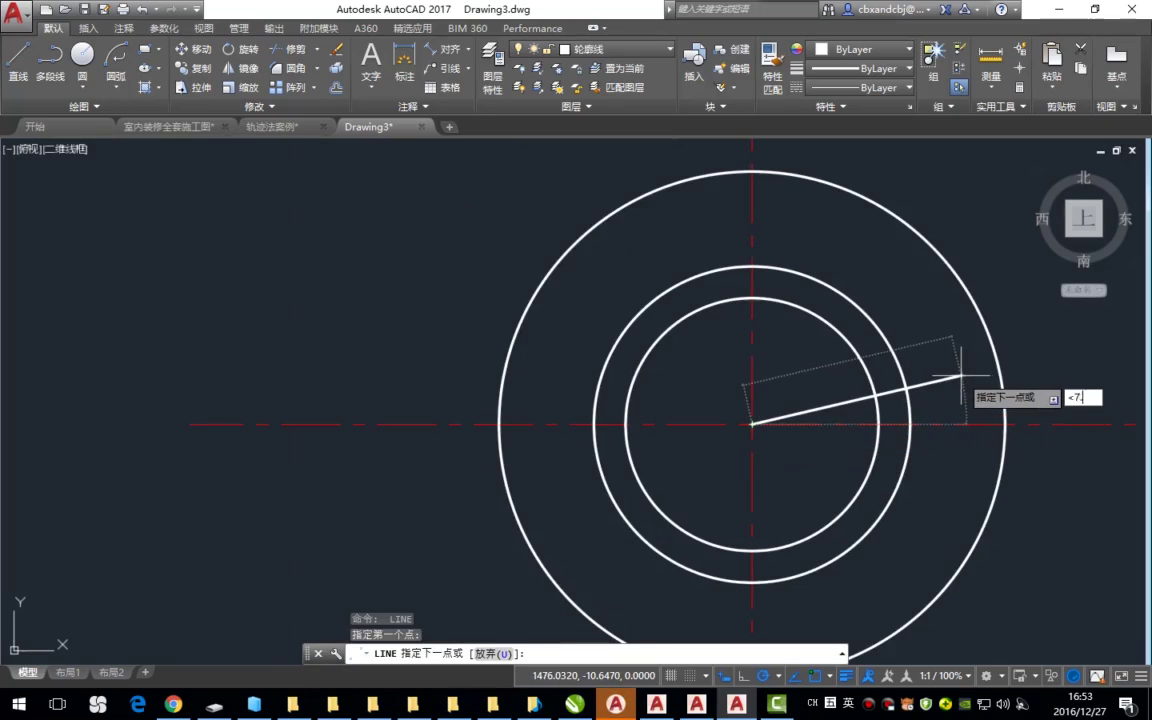
text(8)
key(Return)
click(925, 398)
key(Return)
Step: Mirror the 8° line about the horizontal centre line, keeping the original
key(Return)
click(900, 404)
key(Return)
click(752, 424)
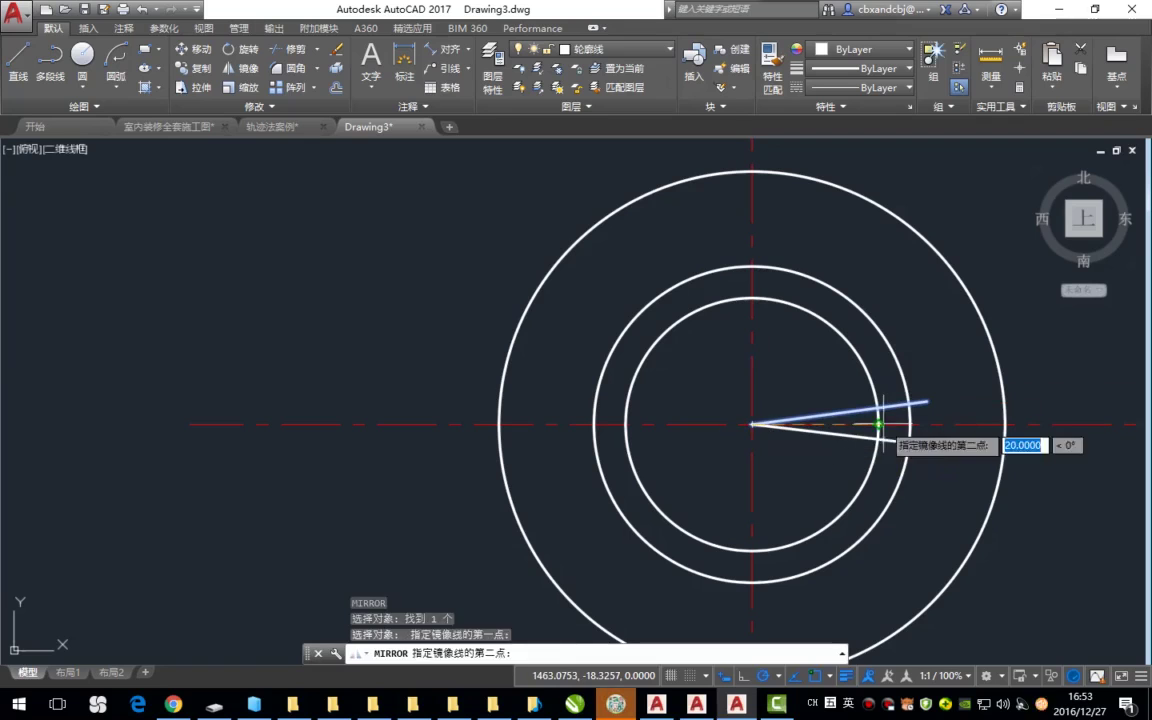
click(878, 420)
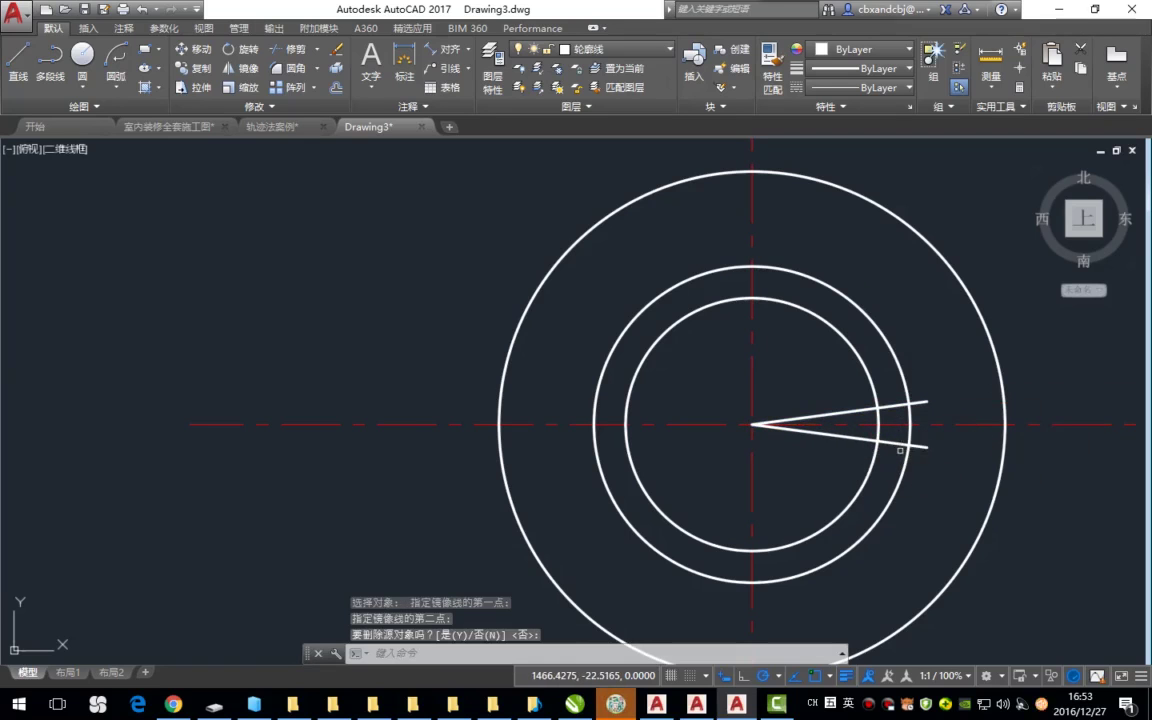
key(Return)
text(tr)
key(Return)
click(924, 371)
click(858, 408)
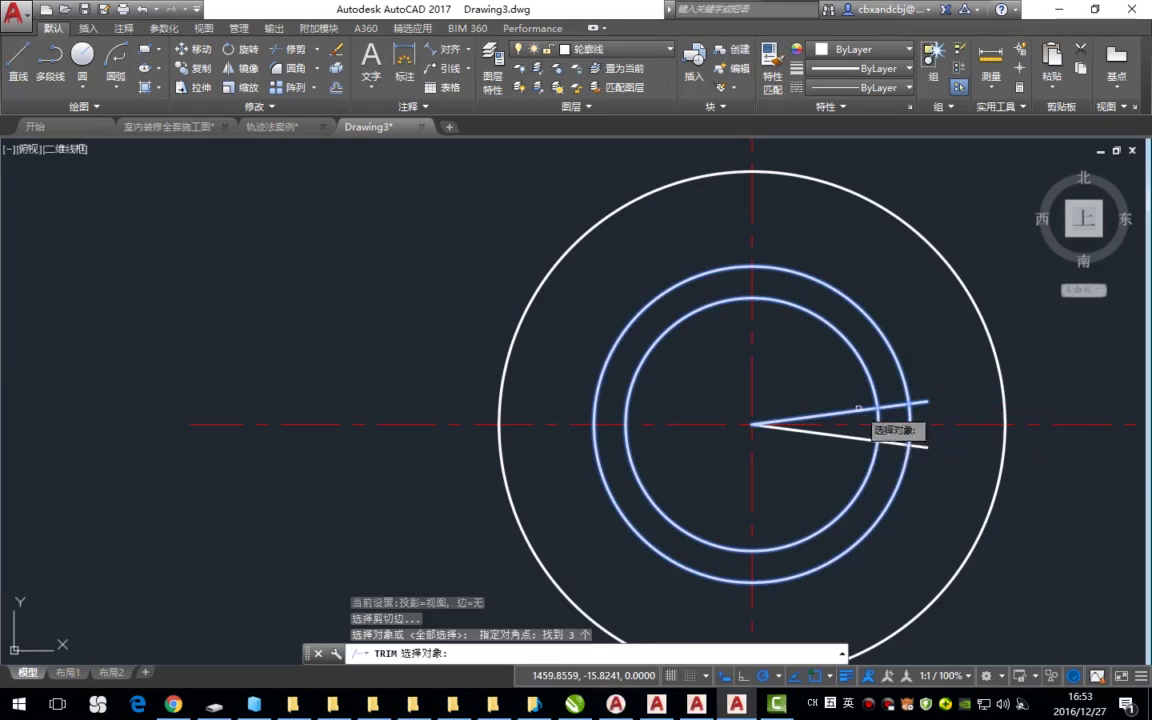
Step: Trim the radial lines and radius 25 circle down to a bracket-shaped key profile
key(Return)
click(918, 403)
click(918, 444)
click(905, 458)
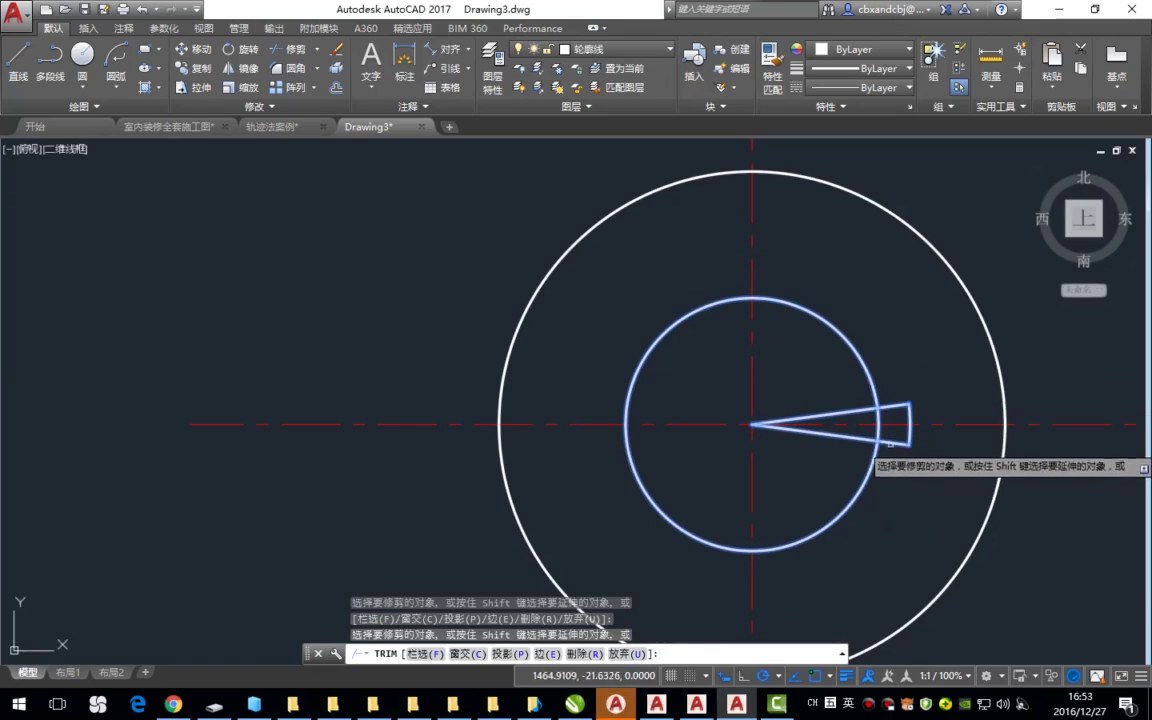
click(861, 437)
click(856, 411)
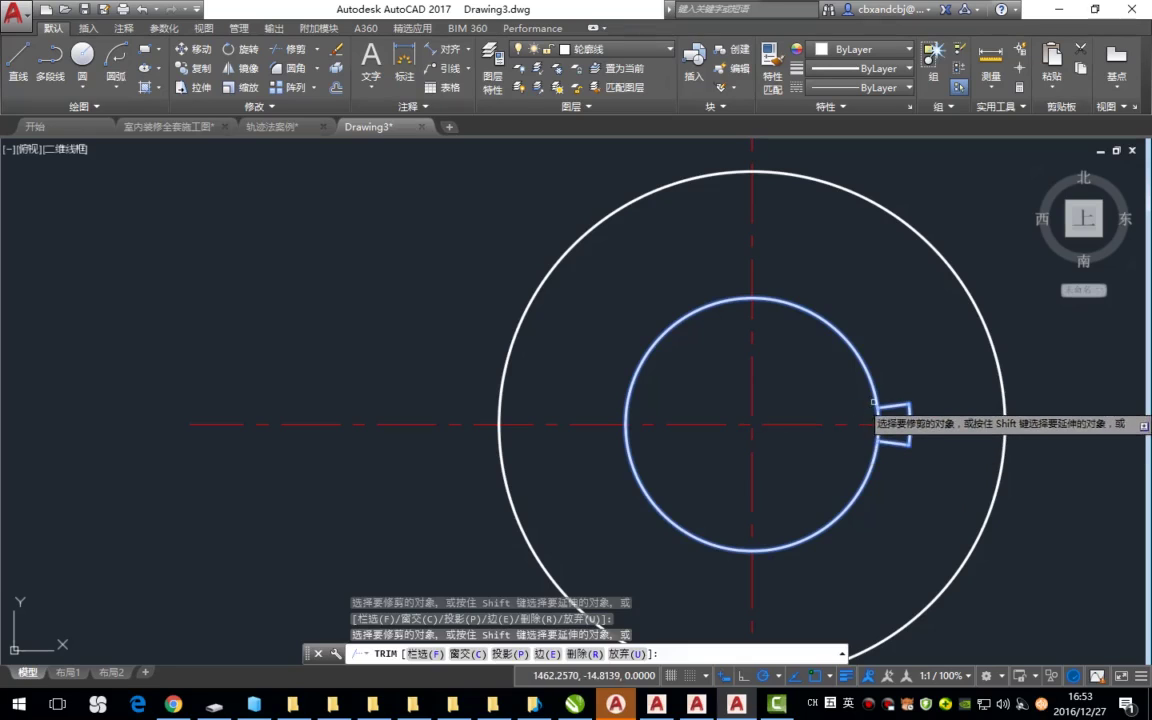
key(Return)
Step: Delete the inner circle and select the bracket key shape
click(871, 357)
key(Delete)
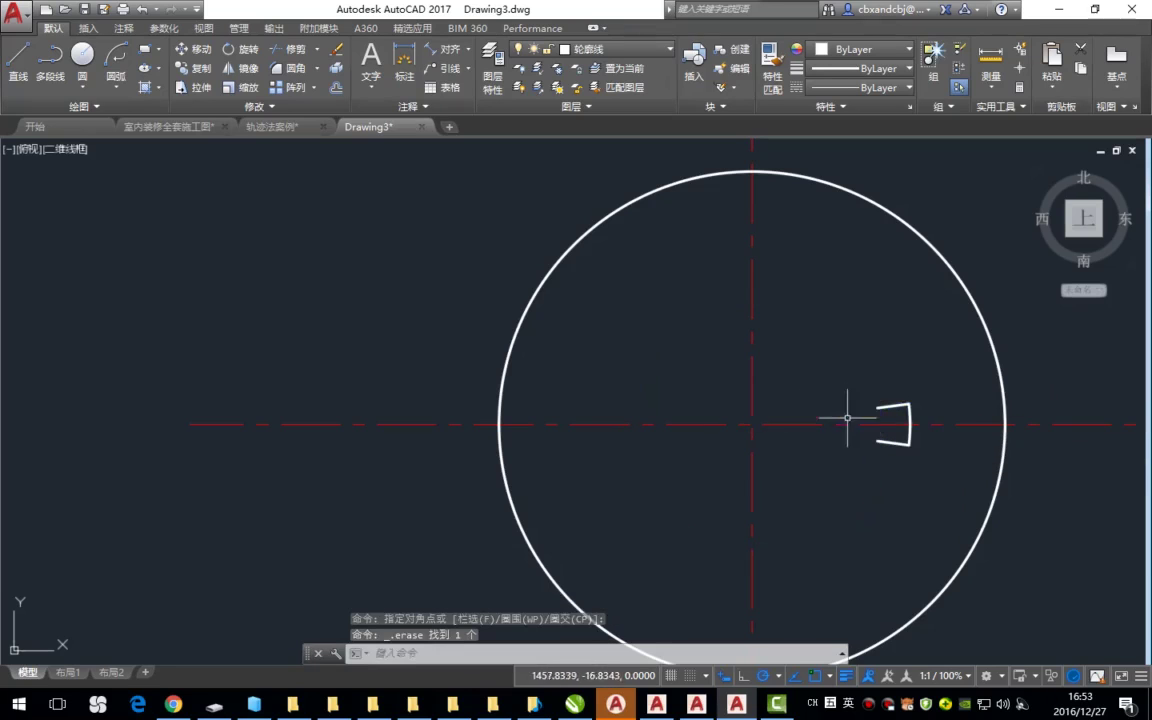
click(852, 377)
click(935, 462)
text(ar)
key(Return)
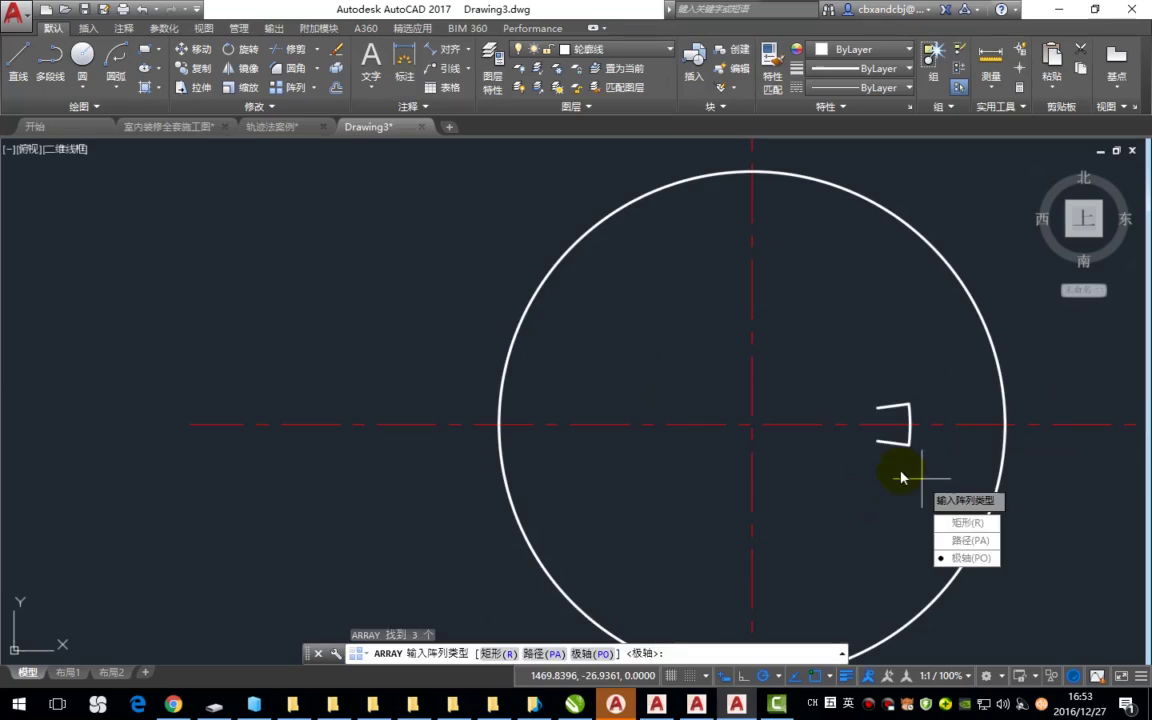
Step: Make a polar array of the key profile with 8 items around the circles' centre
key(Return)
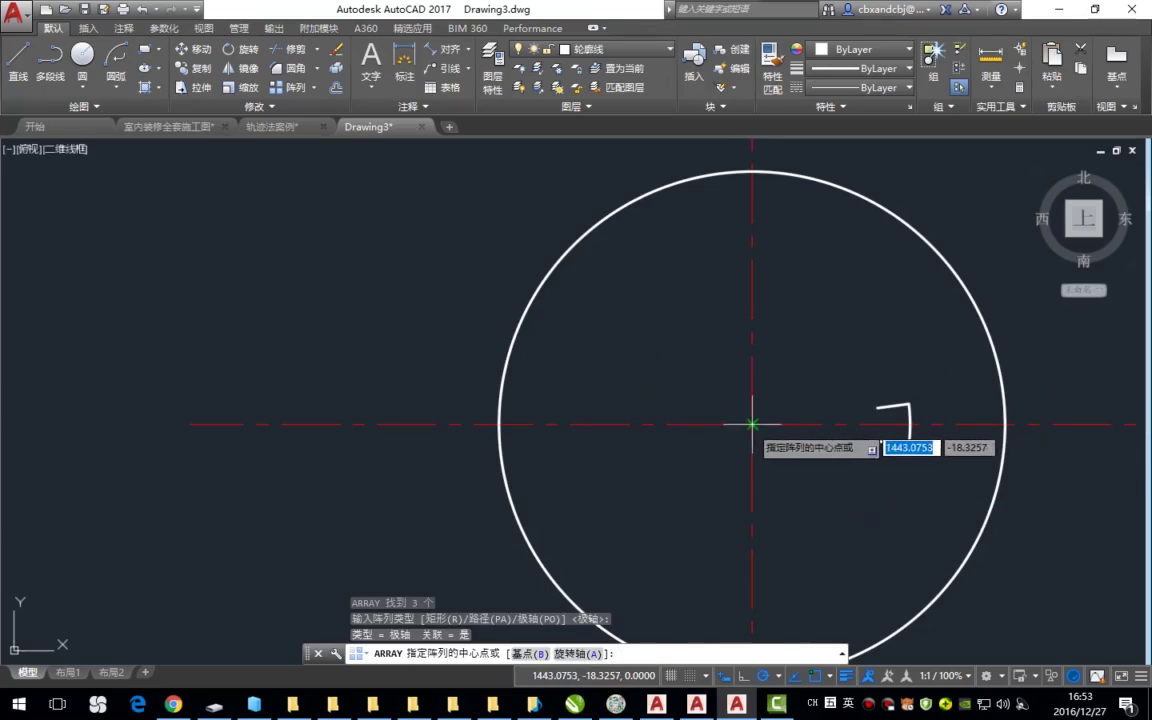
click(752, 424)
click(168, 48)
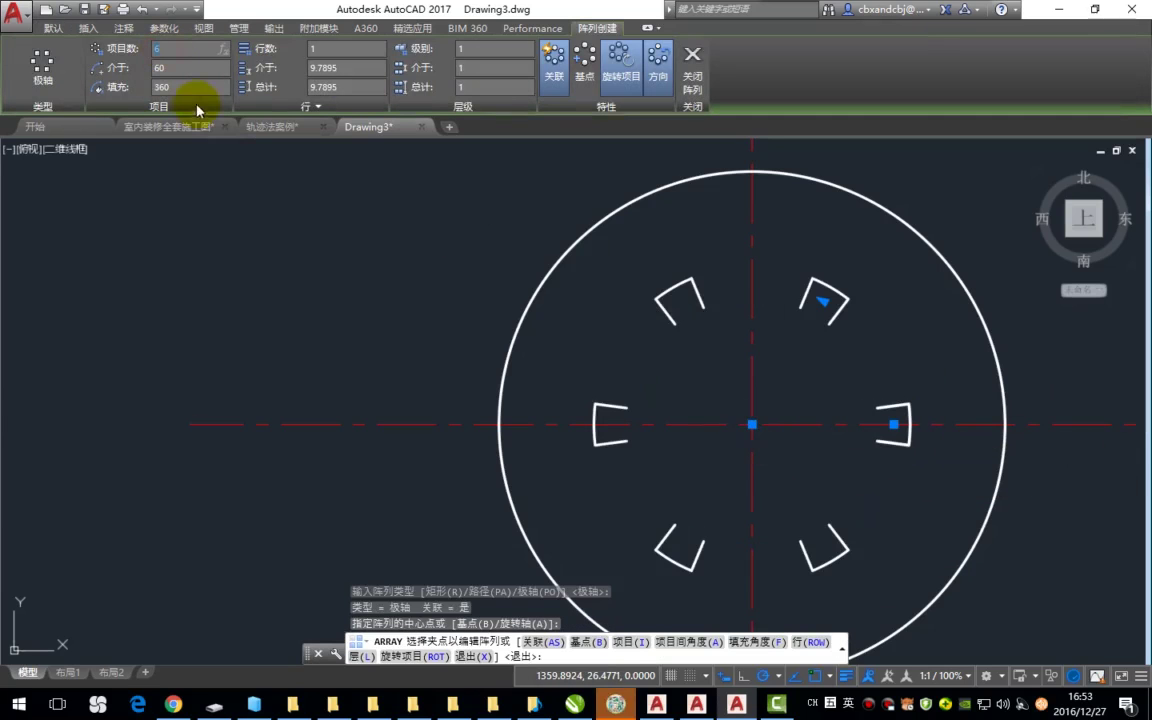
text(8)
key(Return)
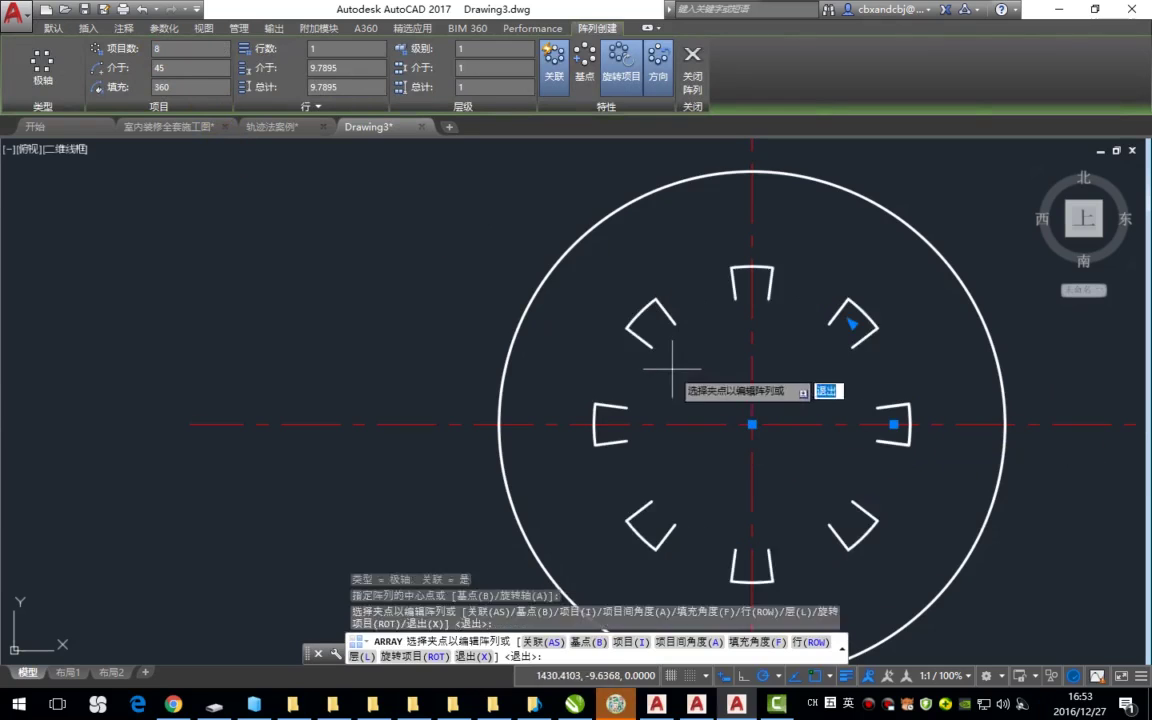
key(Return)
scroll(555, 389, down, 2)
mouse_move(550, 384)
middle_down()
mouse_move(759, 386)
mouse_move(632, 388)
middle_up()
click(787, 343)
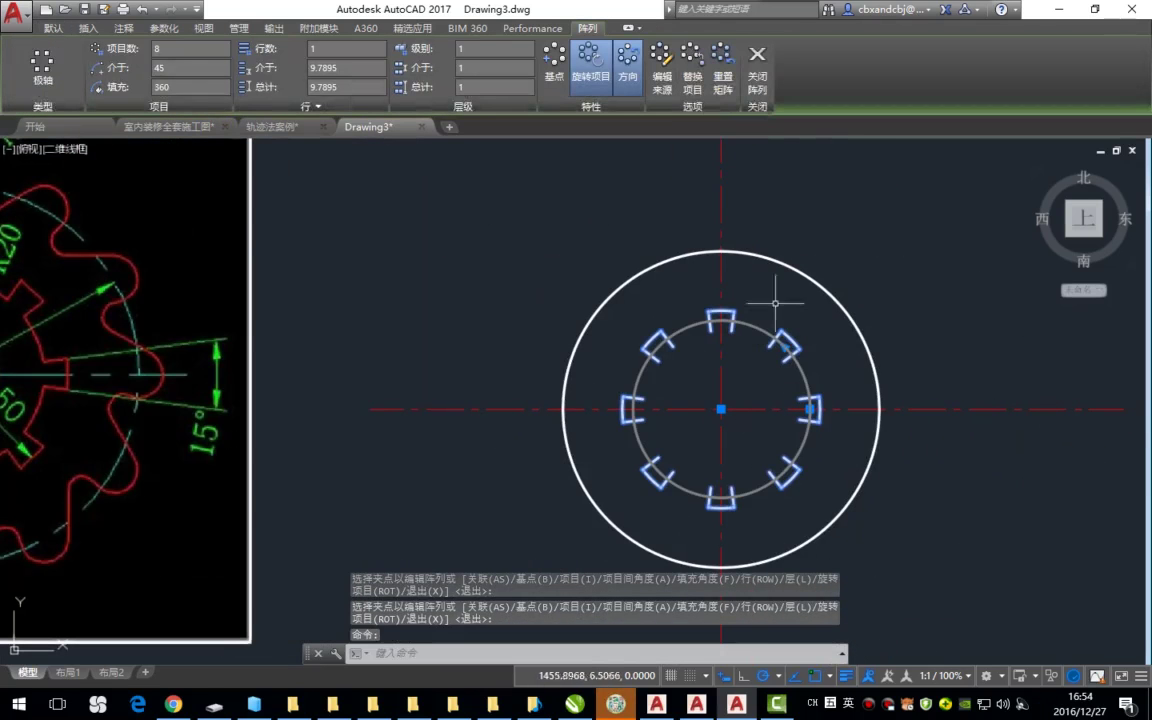
Step: Open the key array for source editing on the right-hand key
click(668, 78)
scroll(792, 400, up, 2)
click(815, 402)
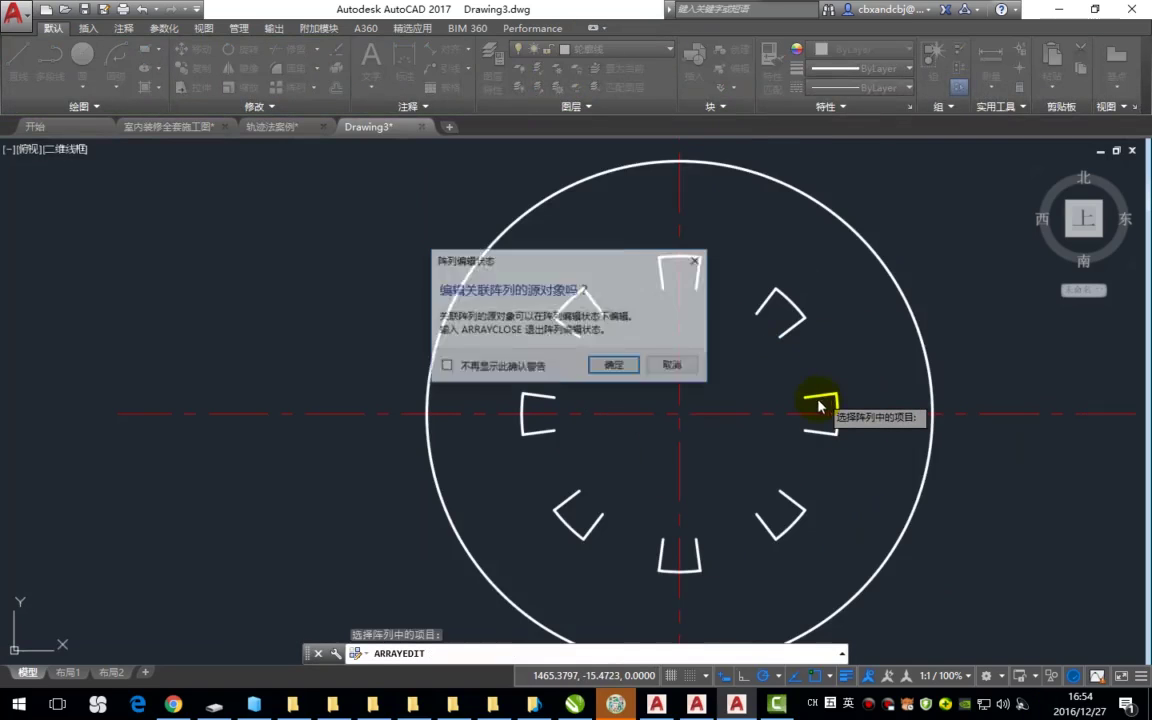
click(622, 366)
scroll(835, 392, up, 2)
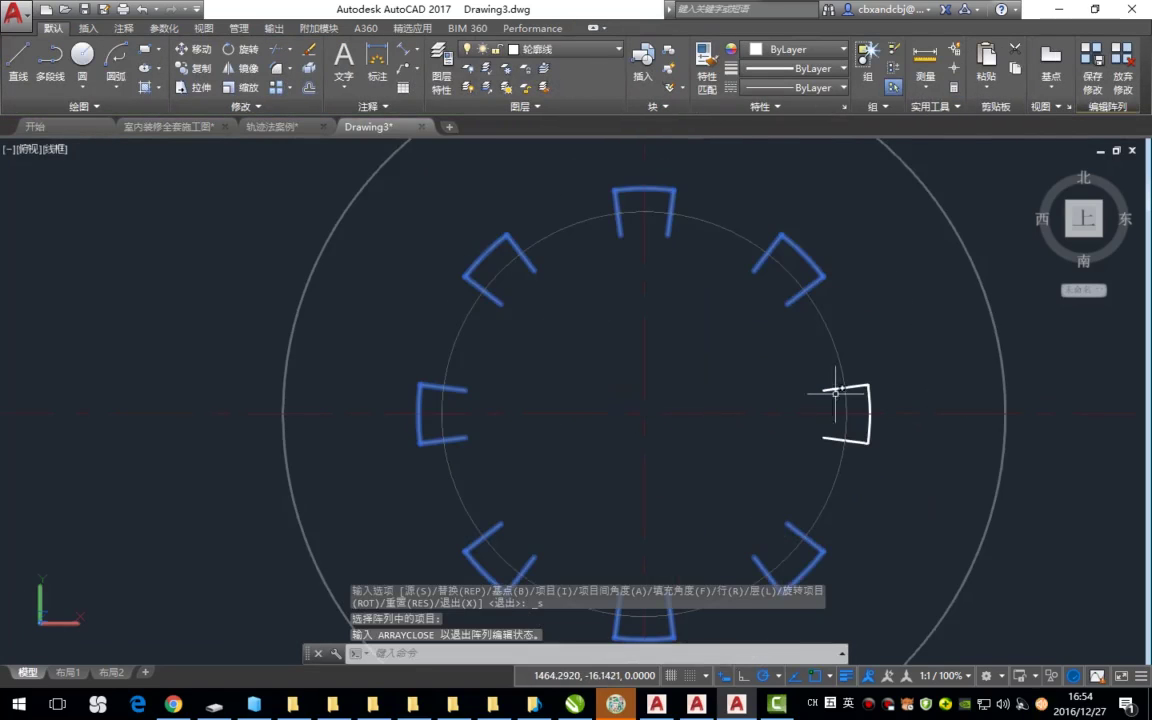
Step: Draw an arc joining the right key's corner to the next key's corner and save the array edit
text(a)
key(space)
click(823, 389)
text(e)
key(space)
click(789, 302)
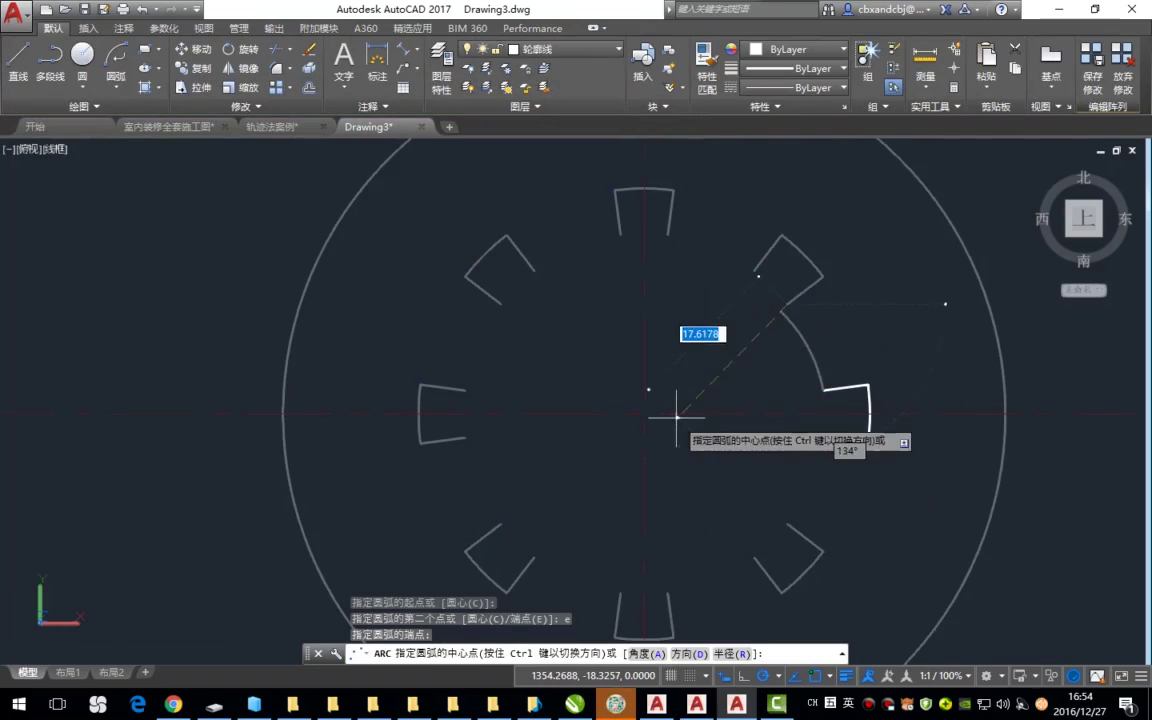
click(643, 413)
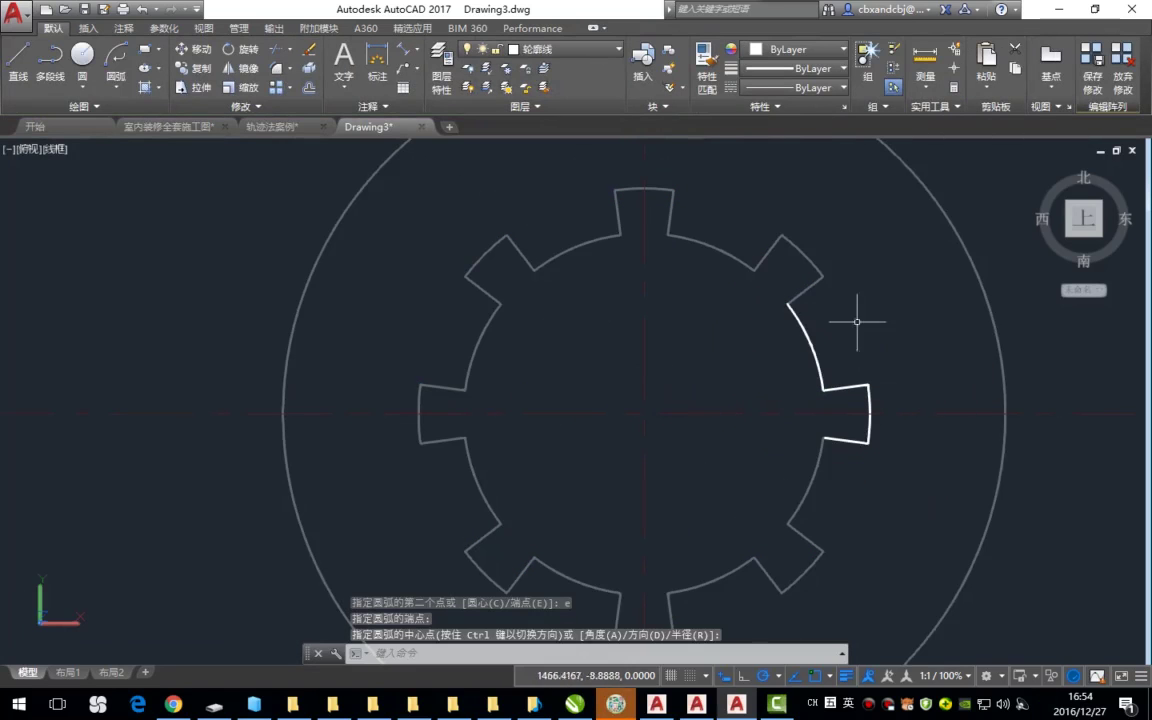
click(1092, 75)
scroll(696, 379, down, 2)
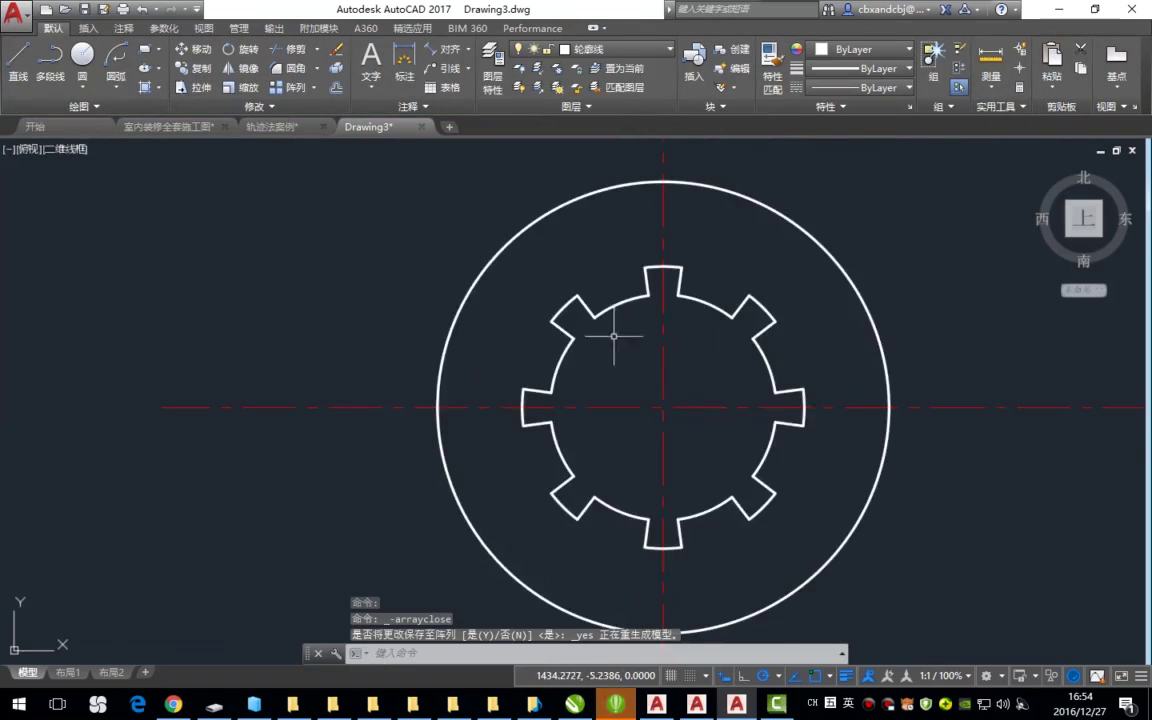
scroll(674, 391, down, 1)
scroll(665, 373, down, 3)
scroll(285, 290, up, 2)
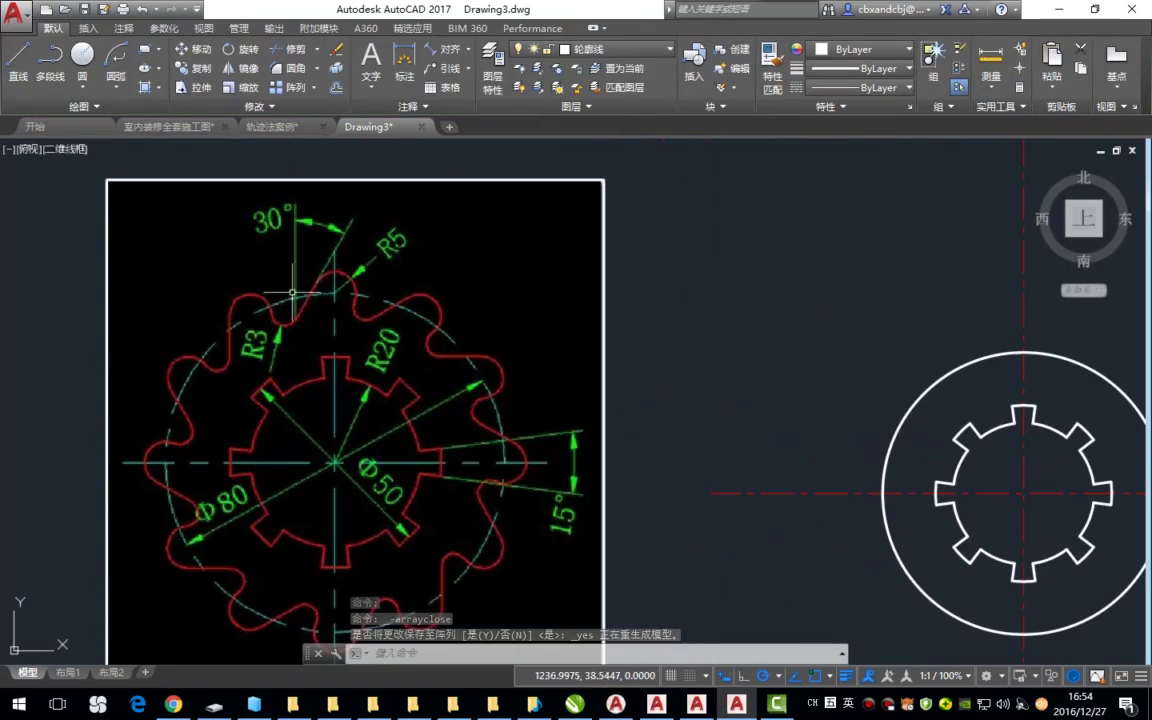
Step: Draw a radius 5 circle centred on the top quadrant of the radius 40 circle
middle_drag(538, 345, 535, 343)
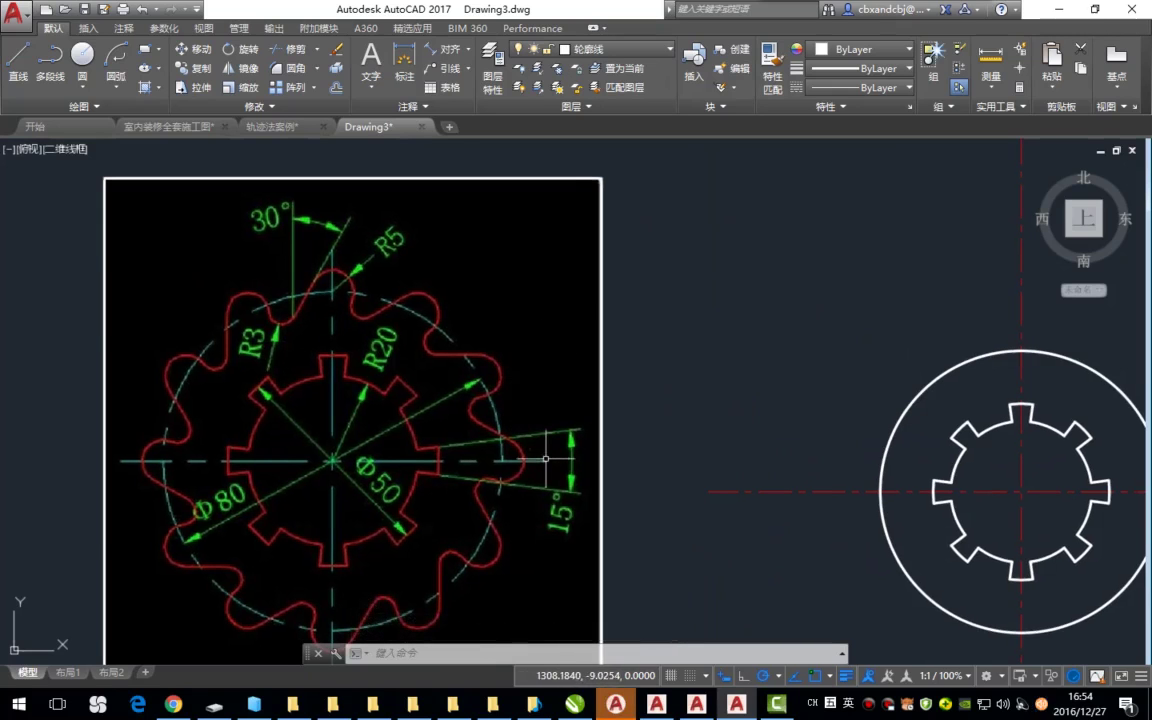
middle_drag(887, 411, 792, 398)
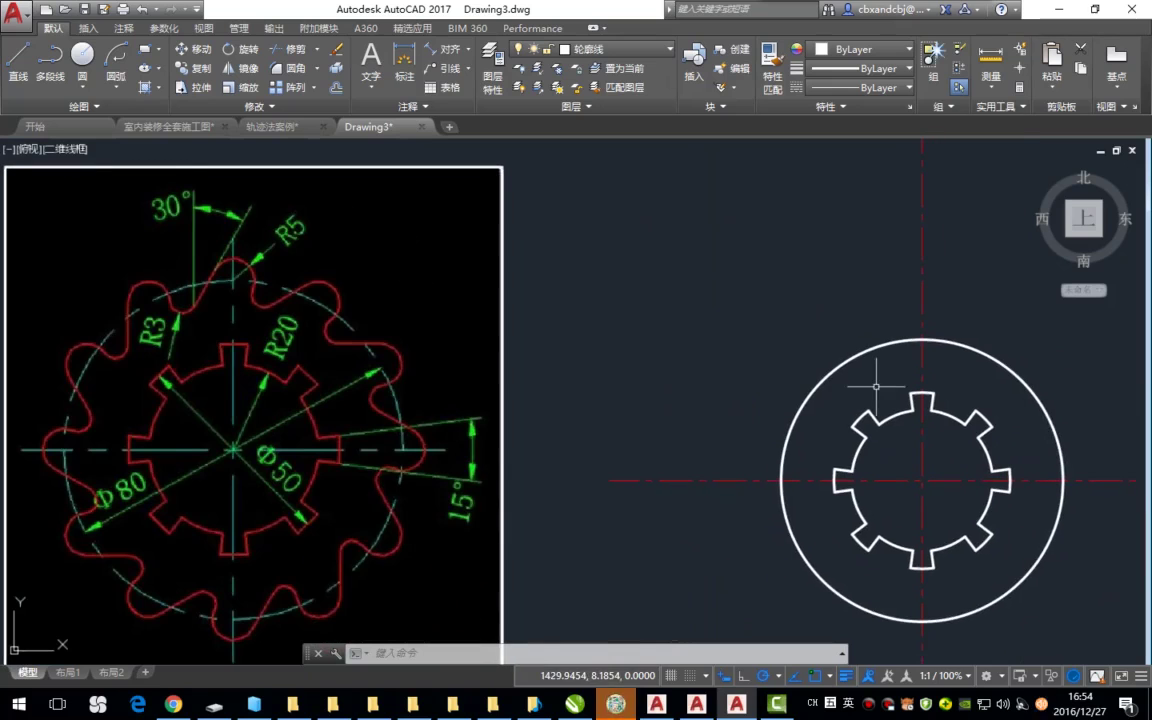
middle_drag(874, 380, 874, 372)
text(c)
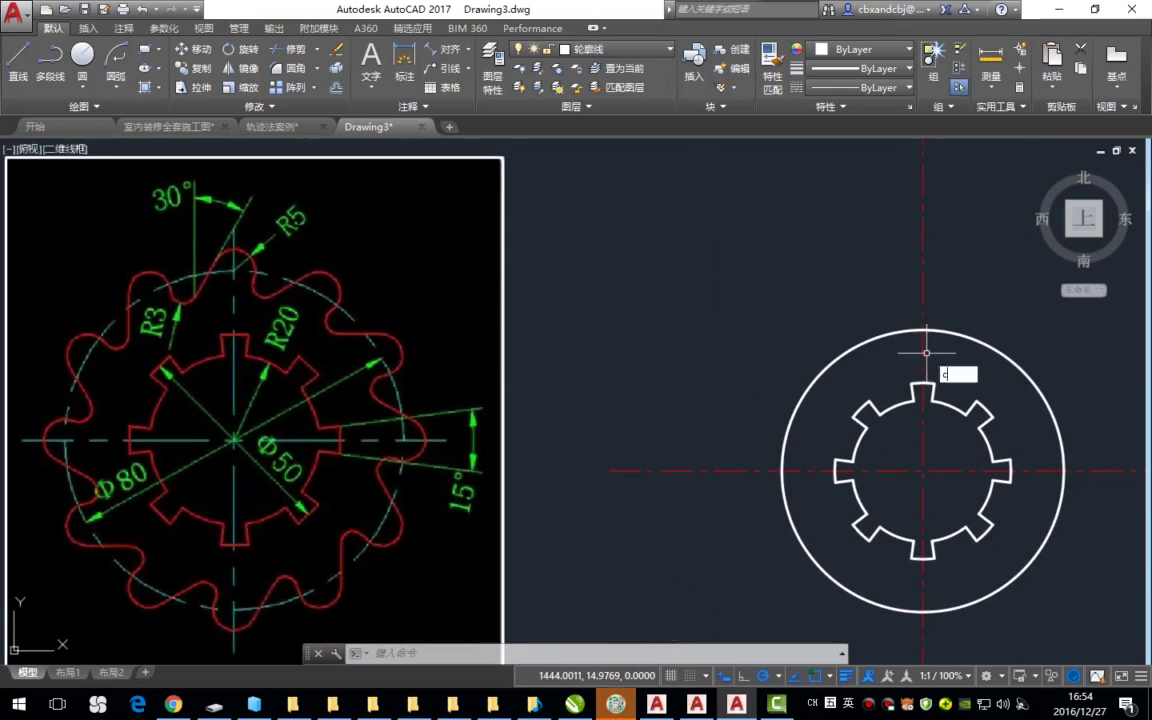
key(Return)
click(922, 329)
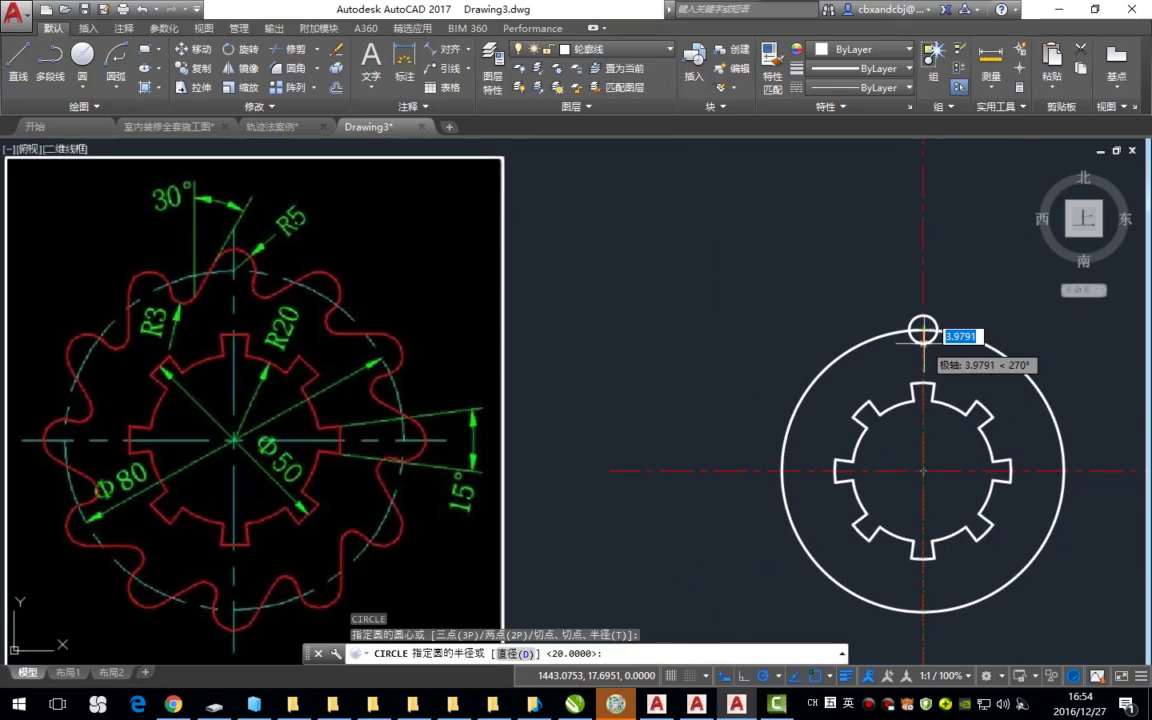
text(5)
key(Return)
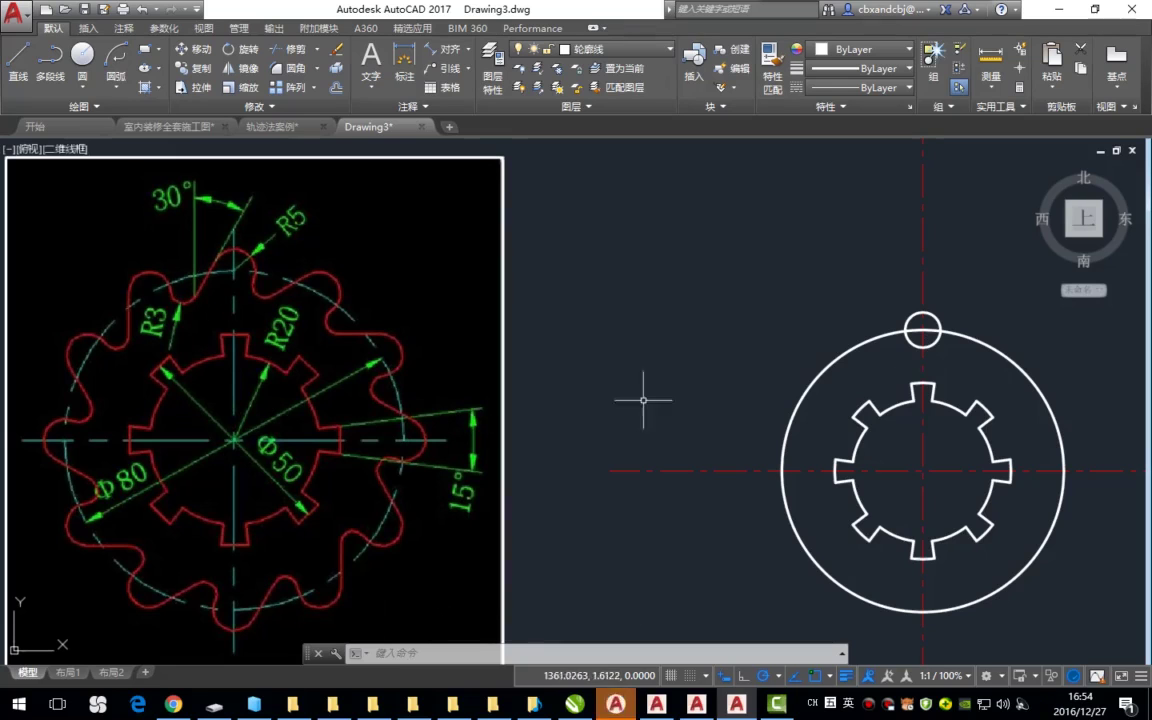
click(860, 285)
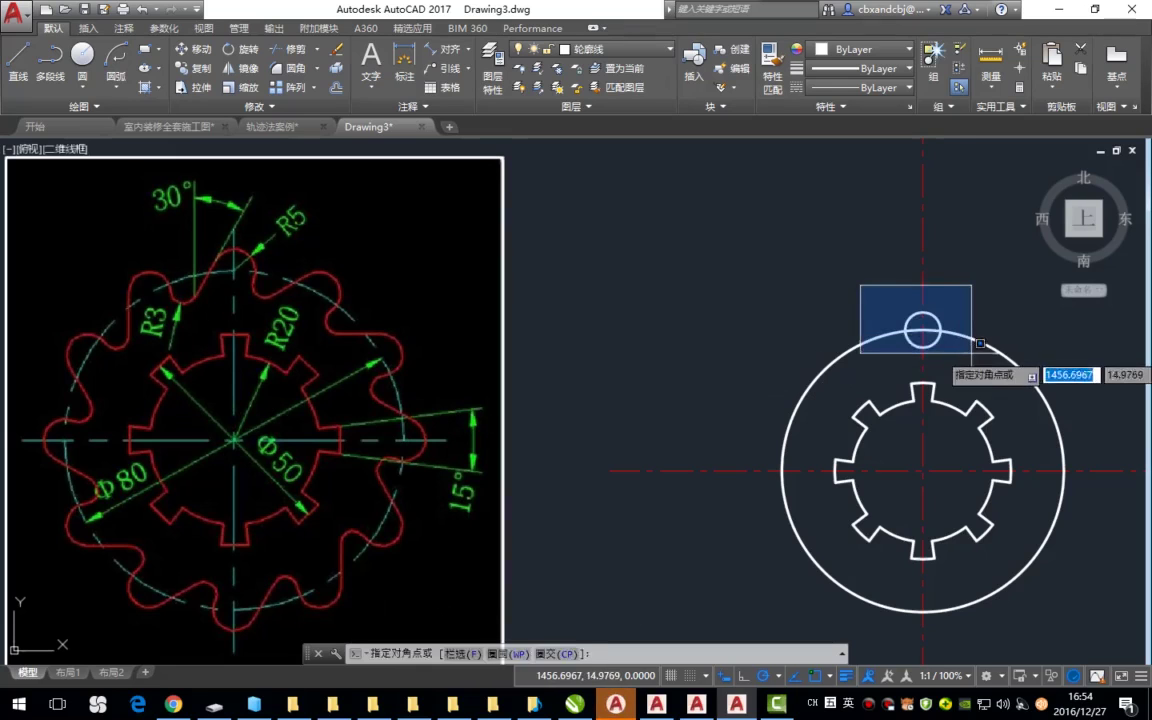
Step: Make a polar array of the radius 5 circle with 12 items around the gear centre
click(965, 346)
text(ar)
key(Return)
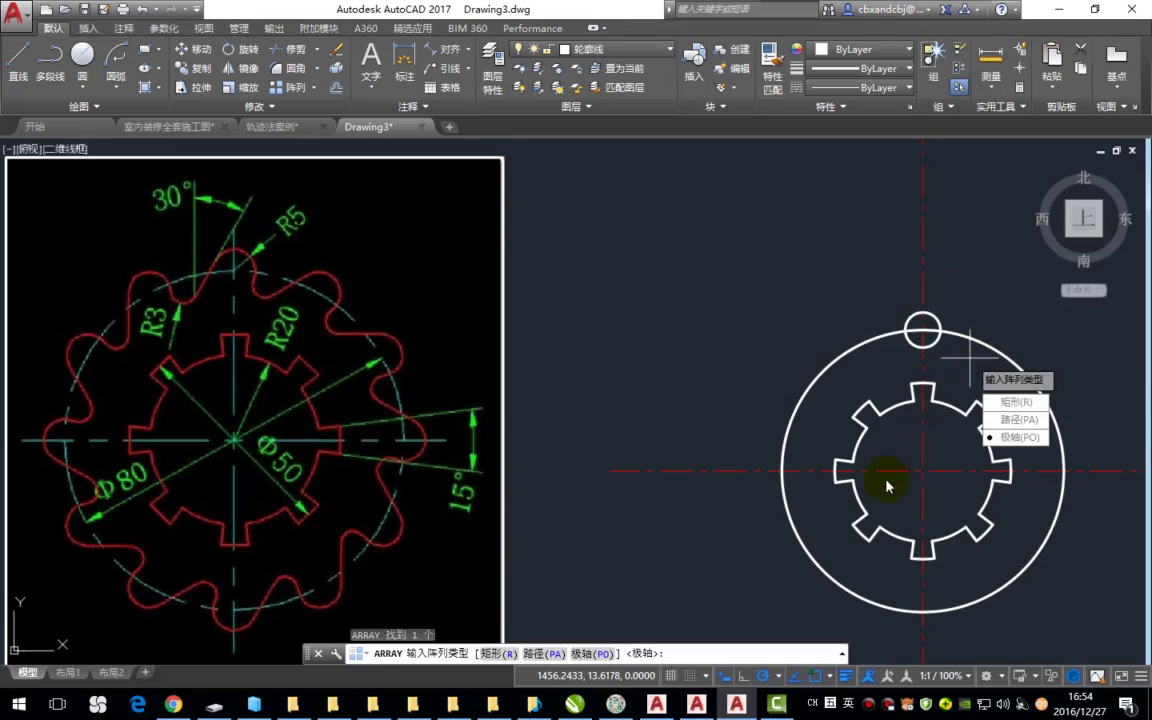
key(Return)
click(923, 470)
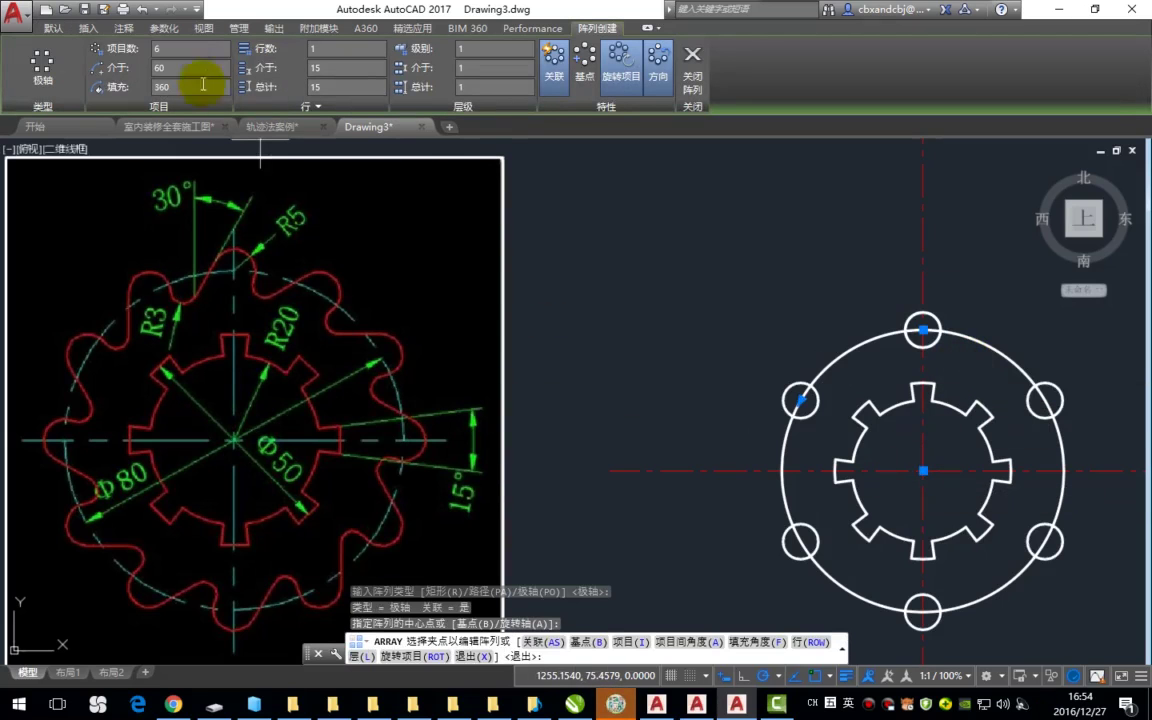
click(162, 47)
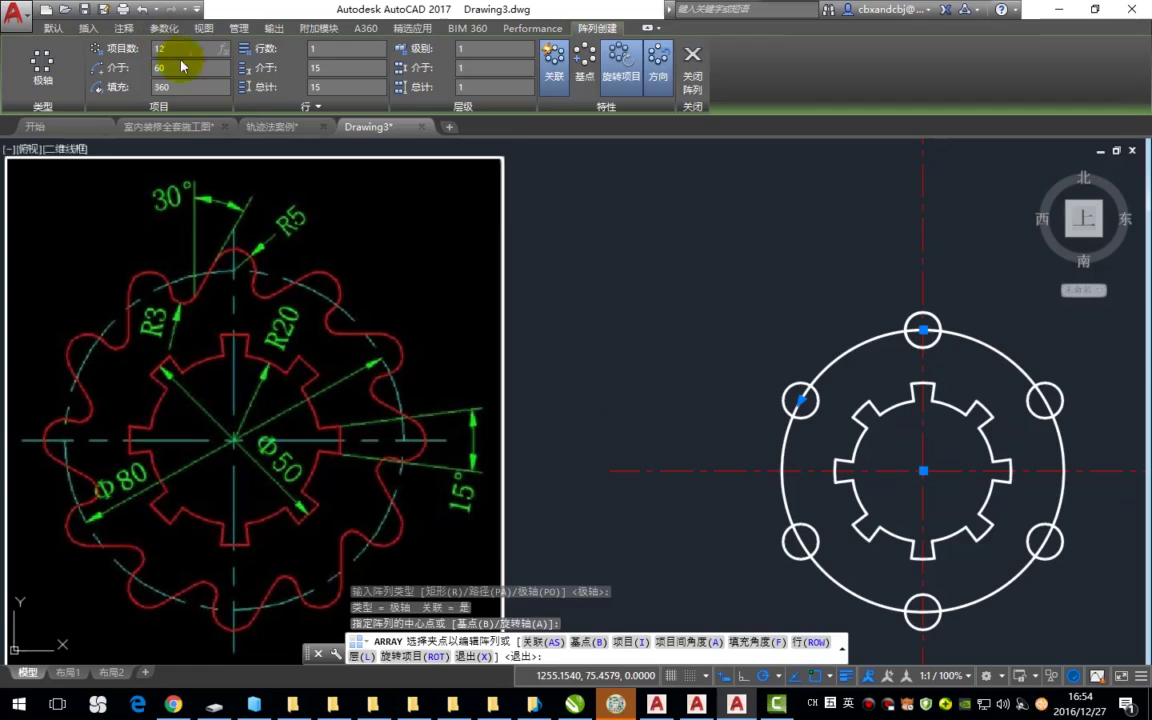
text(12)
key(Return)
key(Return)
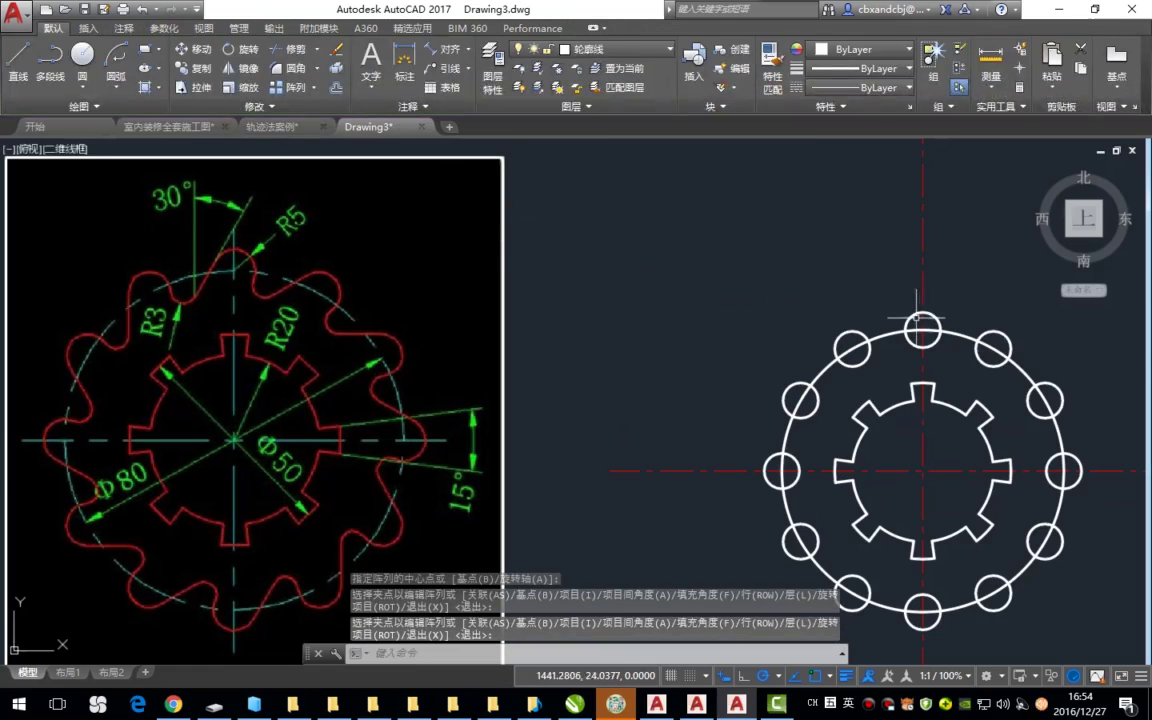
Step: Edit the circle array's source via the top circle and begin a line tangent to it
click(913, 313)
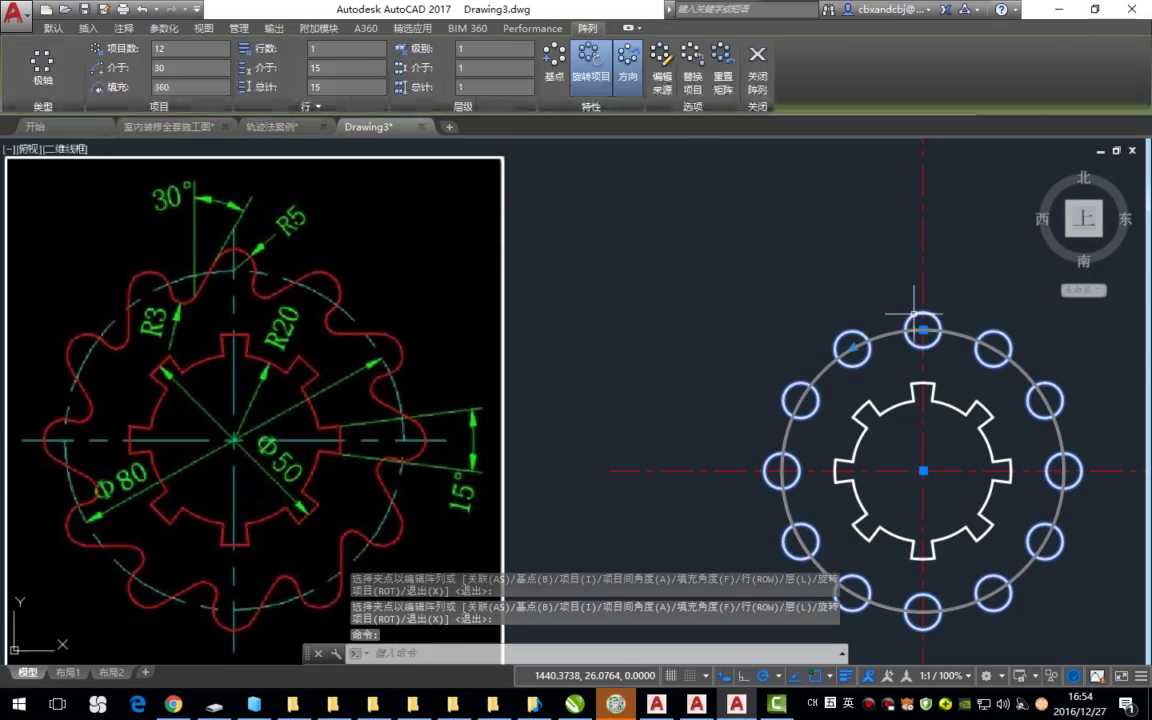
click(661, 75)
click(909, 318)
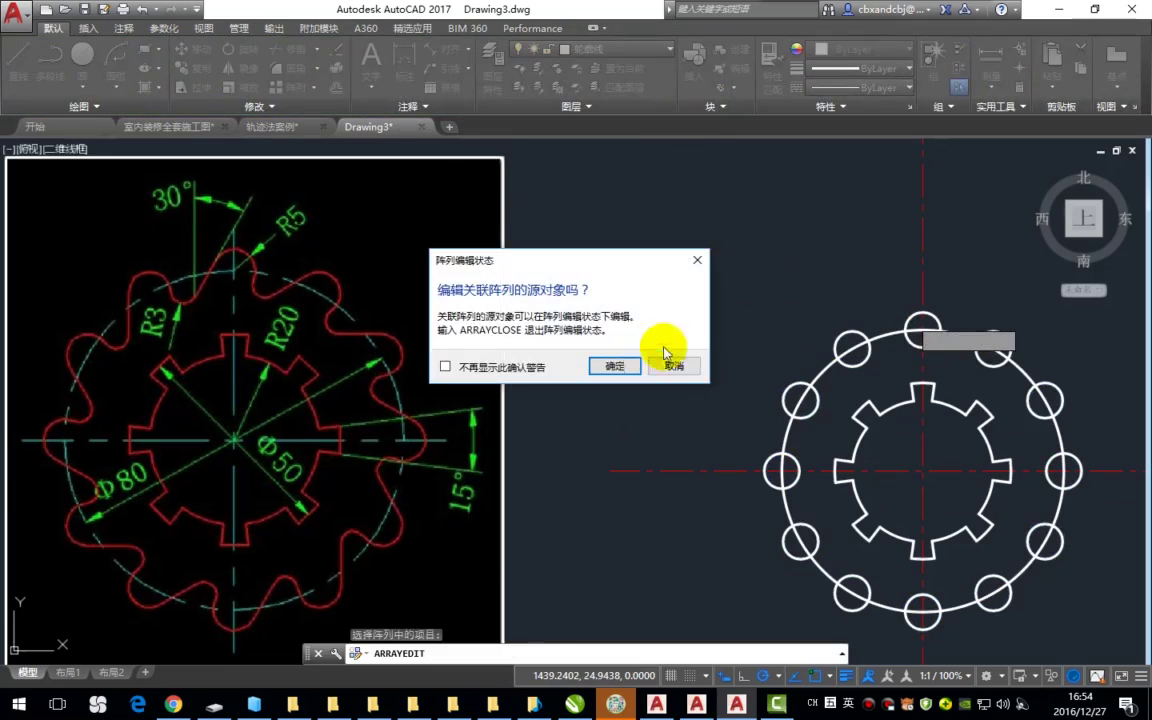
click(615, 363)
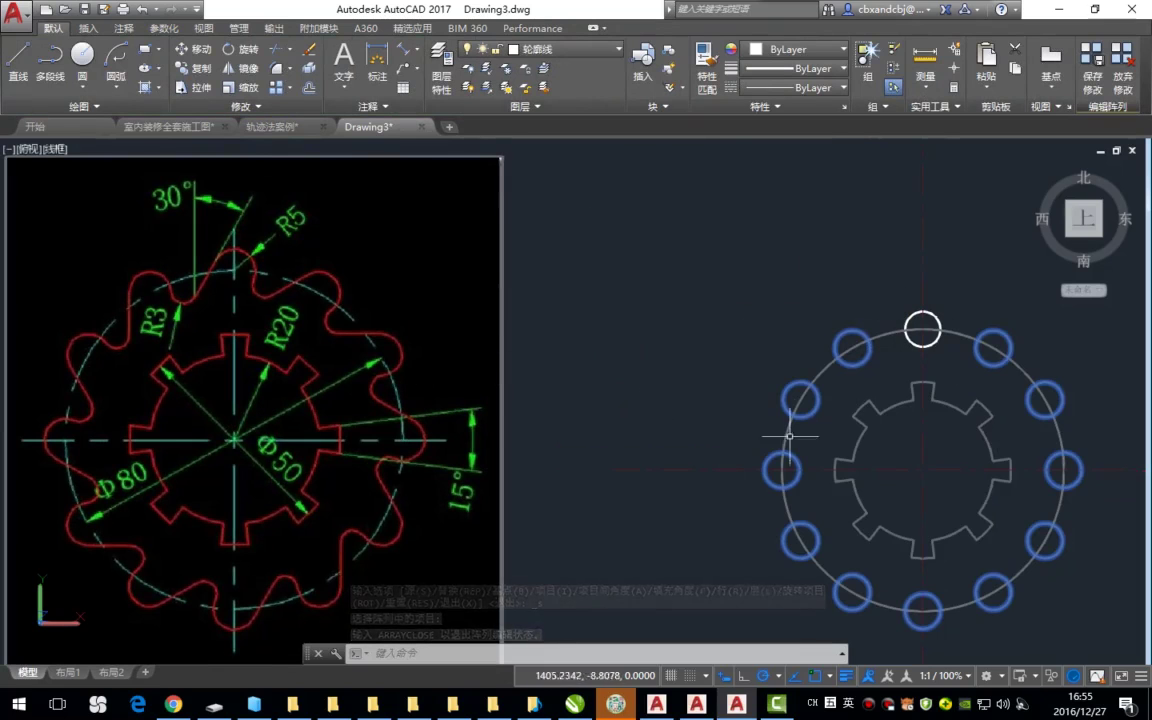
text(l)
key(Return)
text(tan)
key(Return)
click(908, 322)
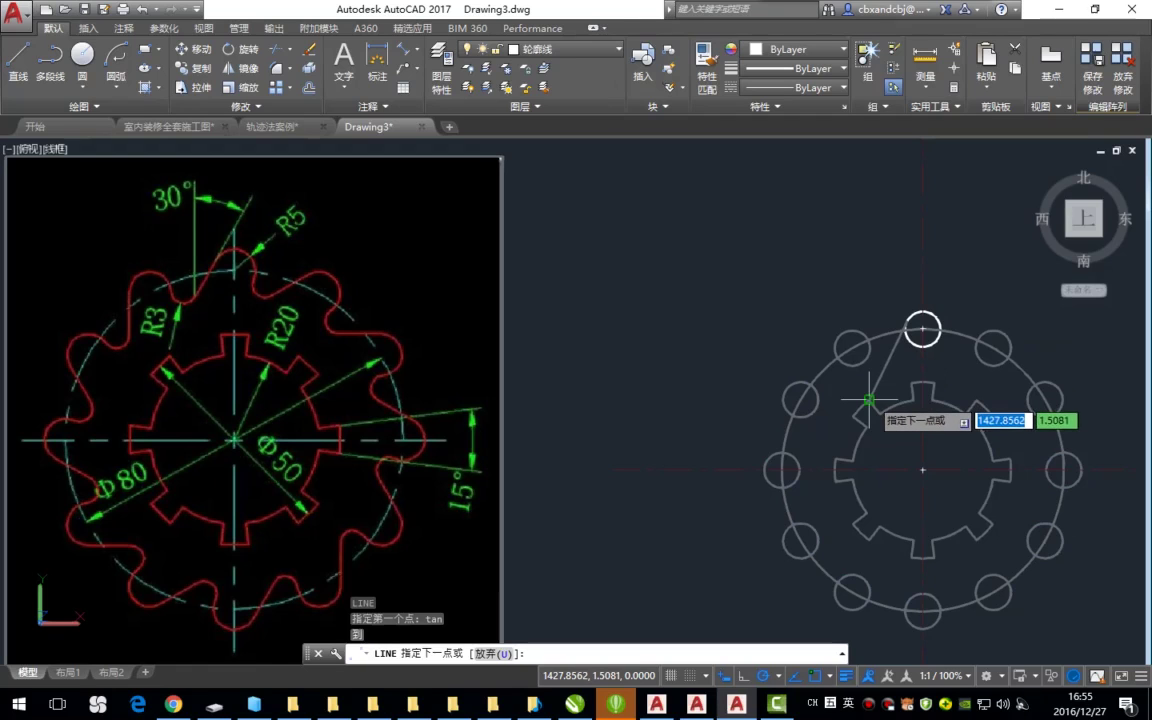
Step: Finish the 20-unit line at 60° tangent to the top small circle, undoing a wrong segment
text(20)
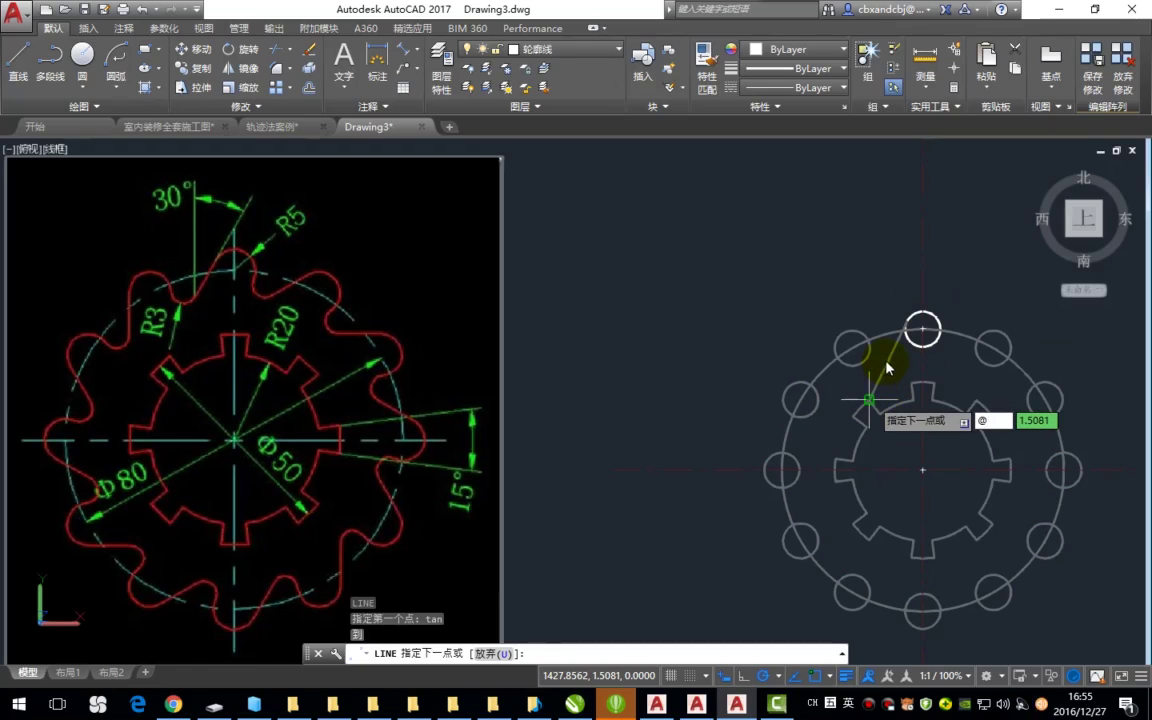
key(BackSpace)
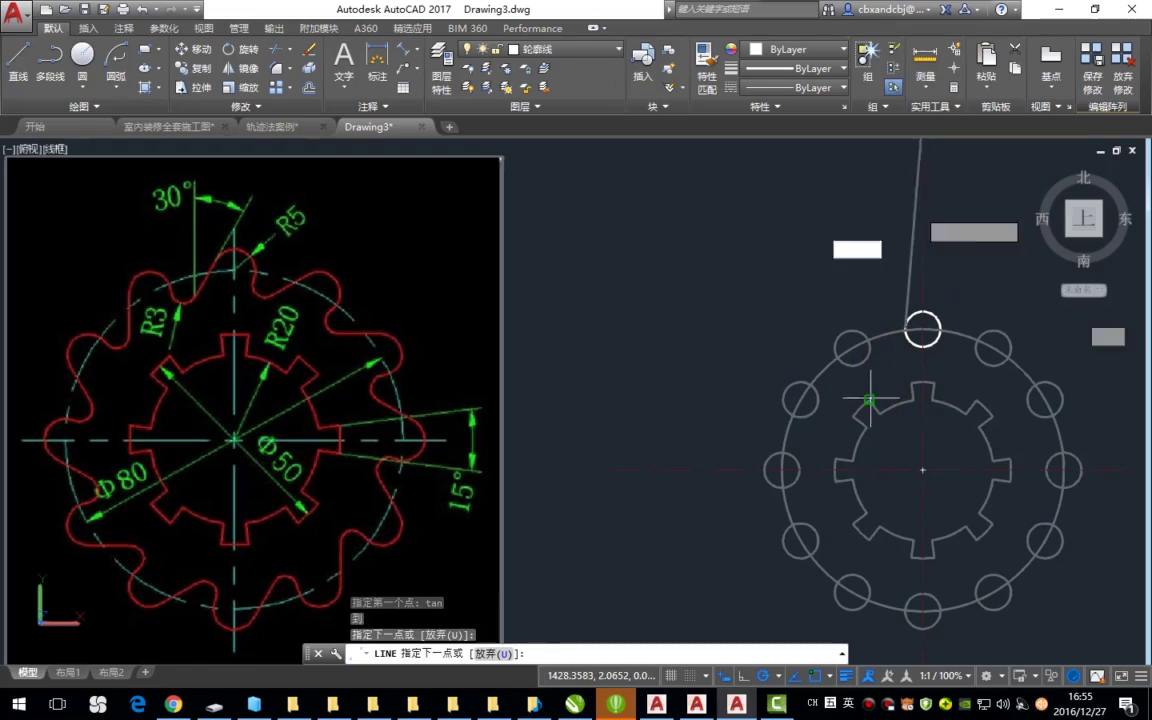
key(ctrl+z)
text(-20)
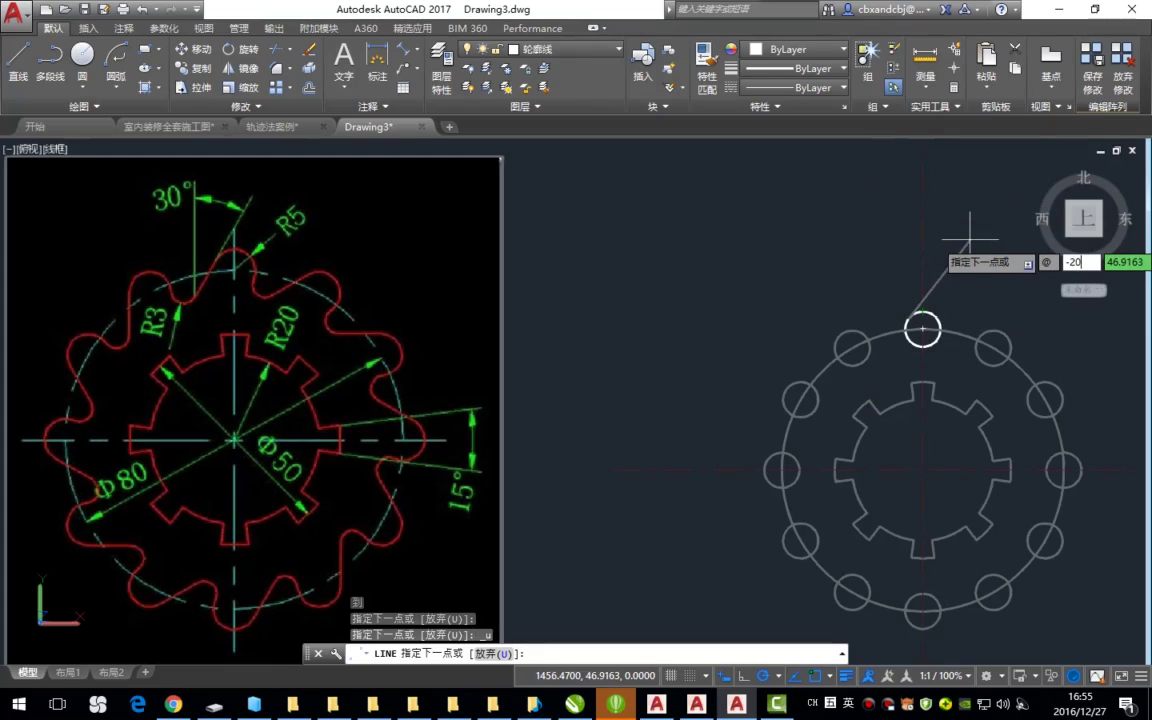
key(Tab)
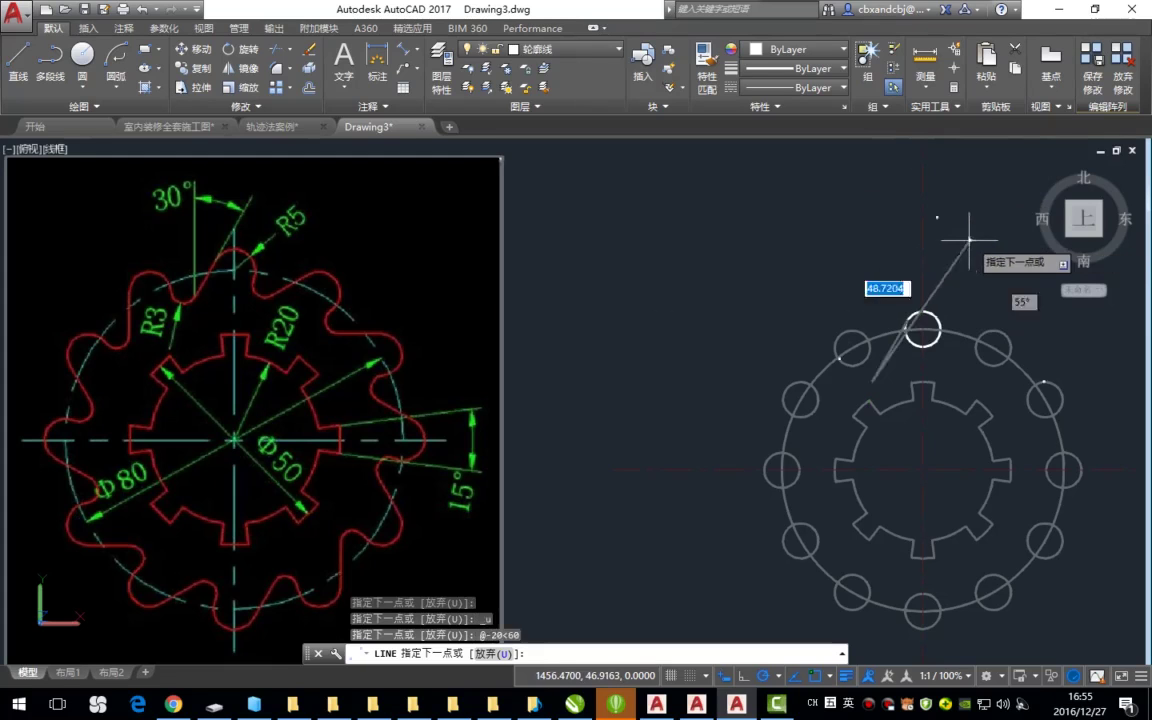
key(Return)
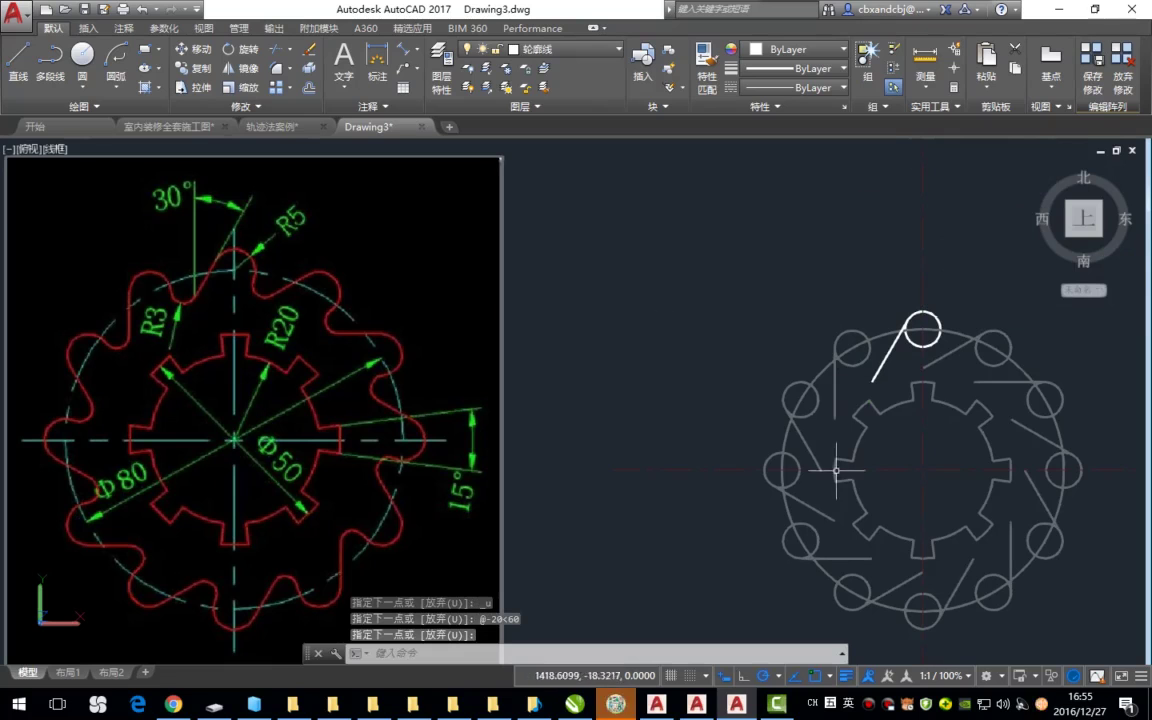
scroll(893, 369, up, 2)
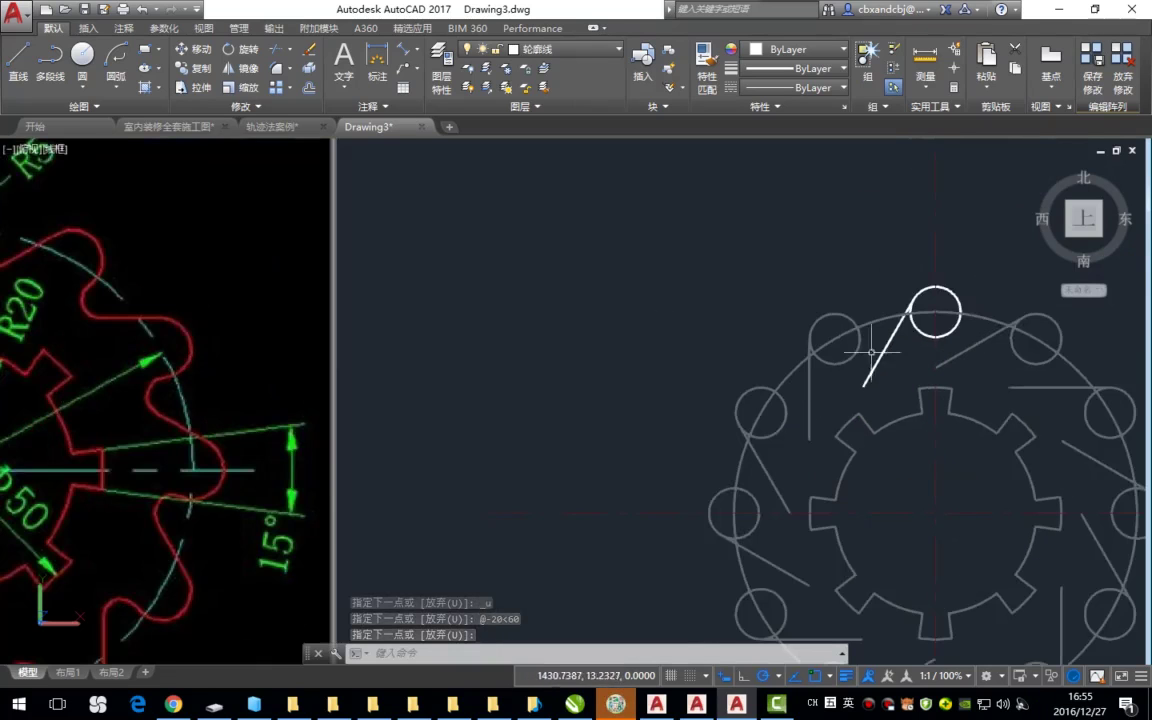
scroll(880, 372, up, 1)
key(Return)
text(r)
key(Return)
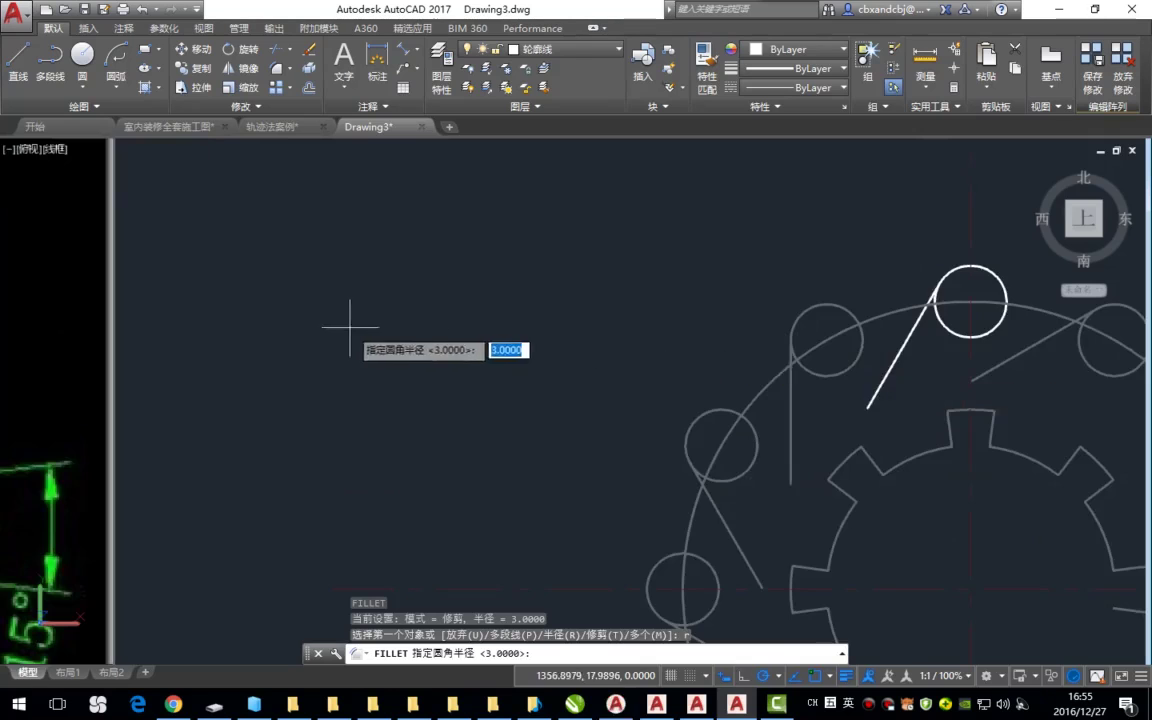
scroll(231, 339, down, 3)
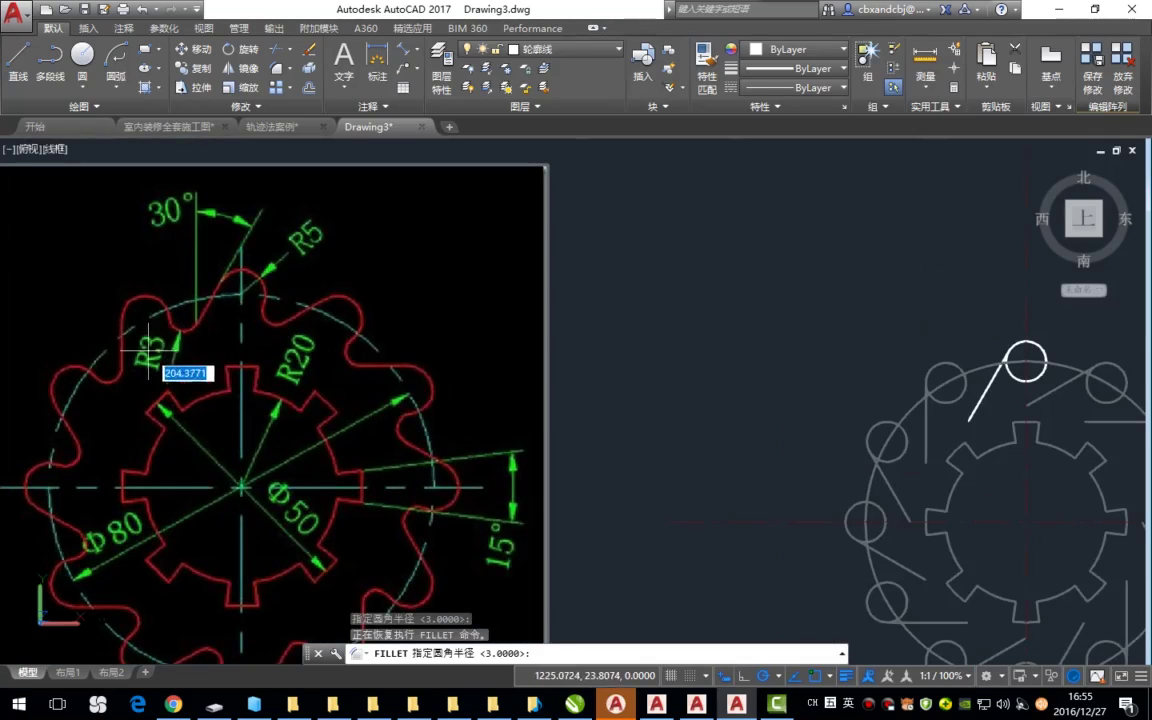
scroll(960, 426, up, 3)
text(2)
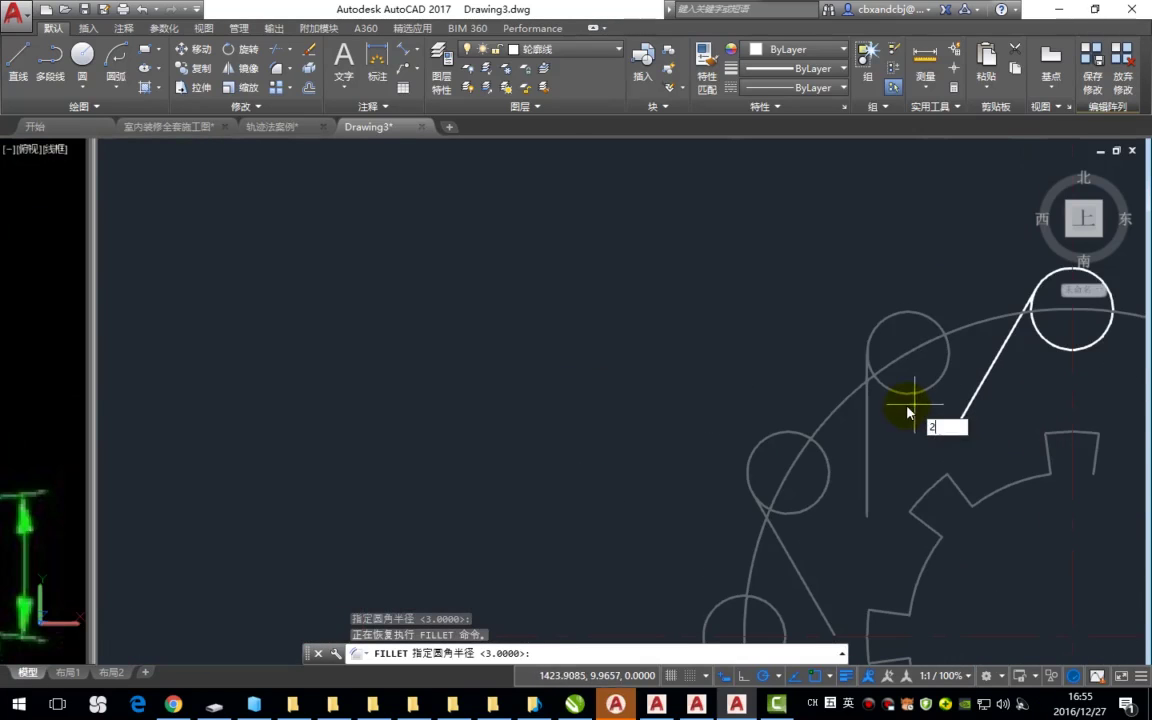
key(Return)
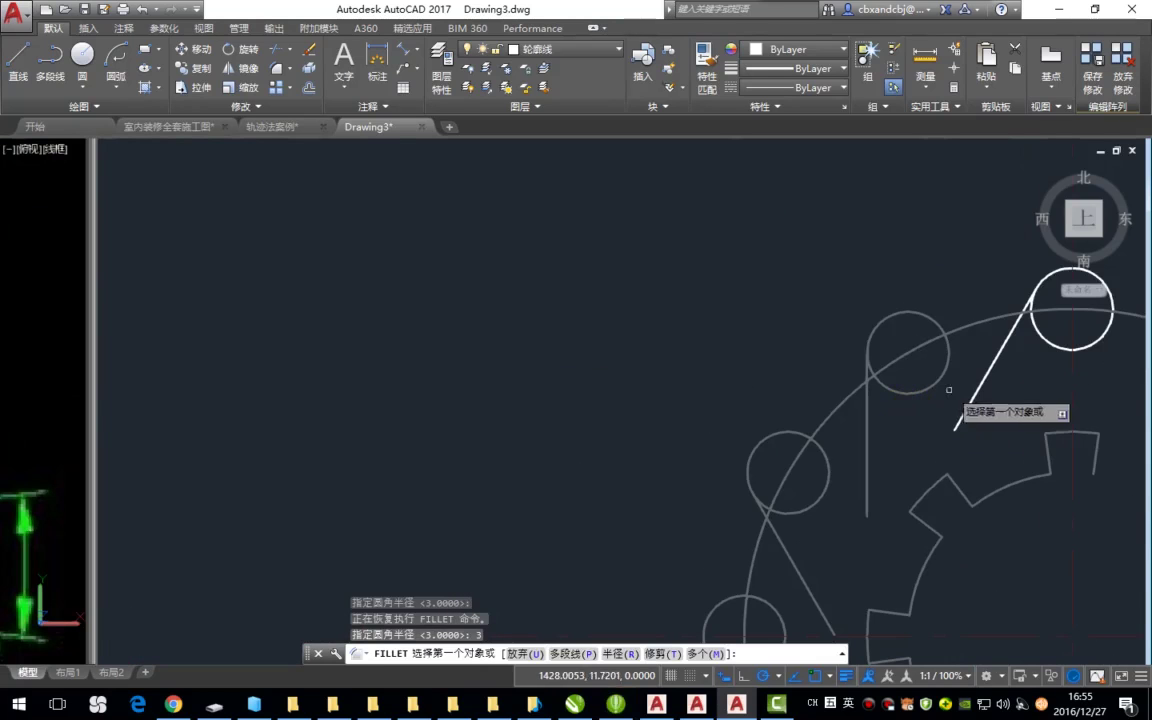
click(990, 367)
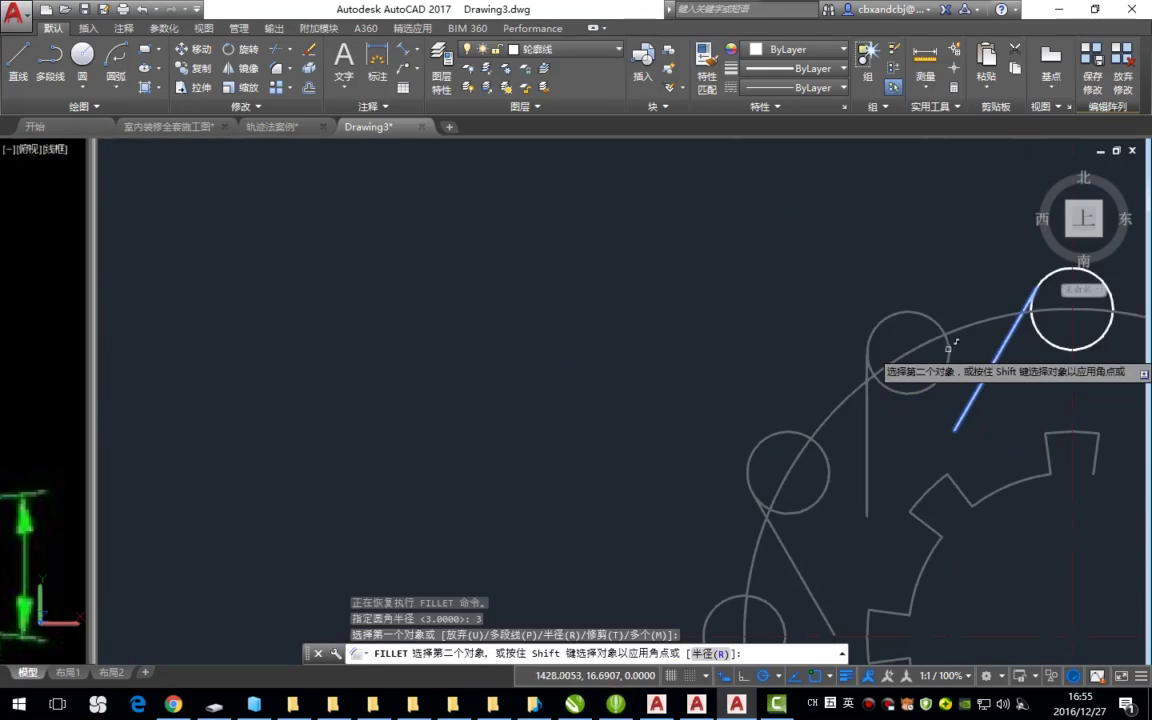
middle_drag(948, 345, 694, 318)
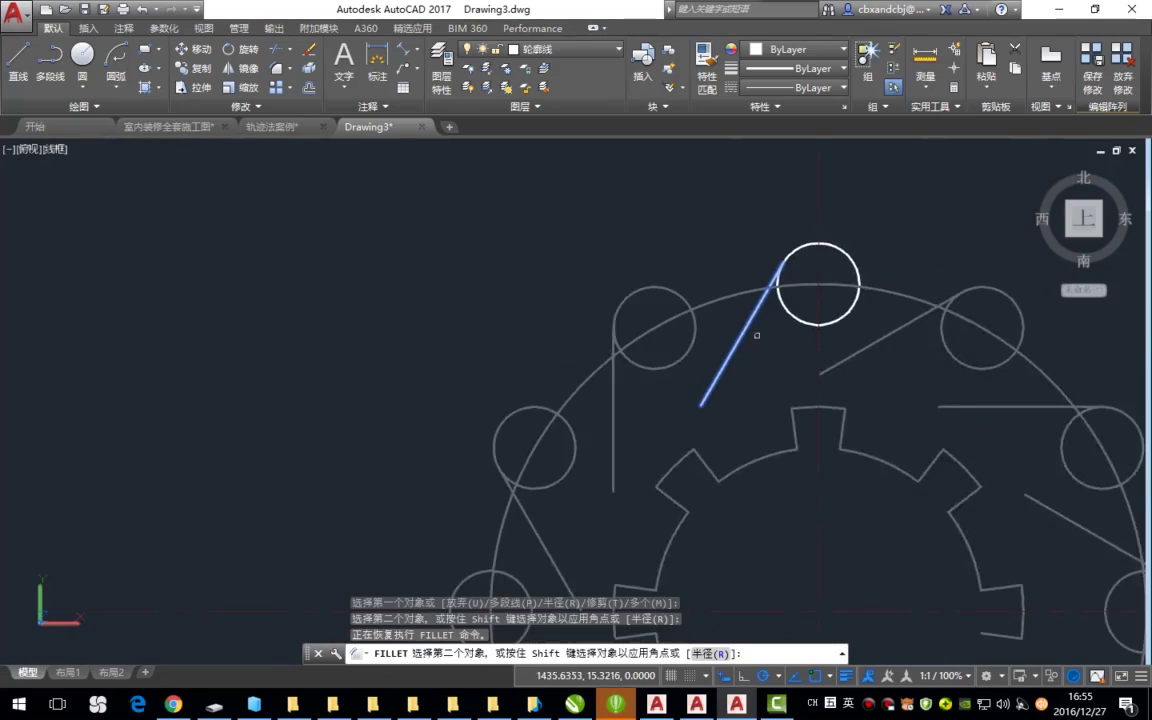
scroll(744, 332, up, 2)
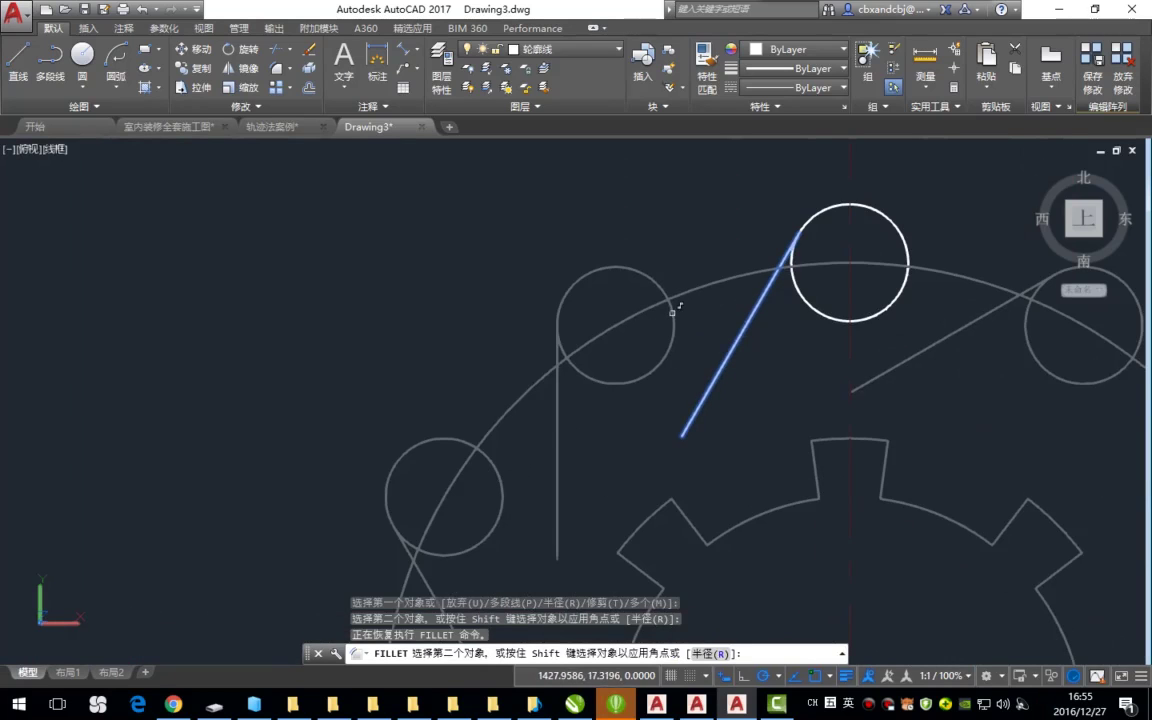
click(739, 333)
key(Escape)
key(Escape)
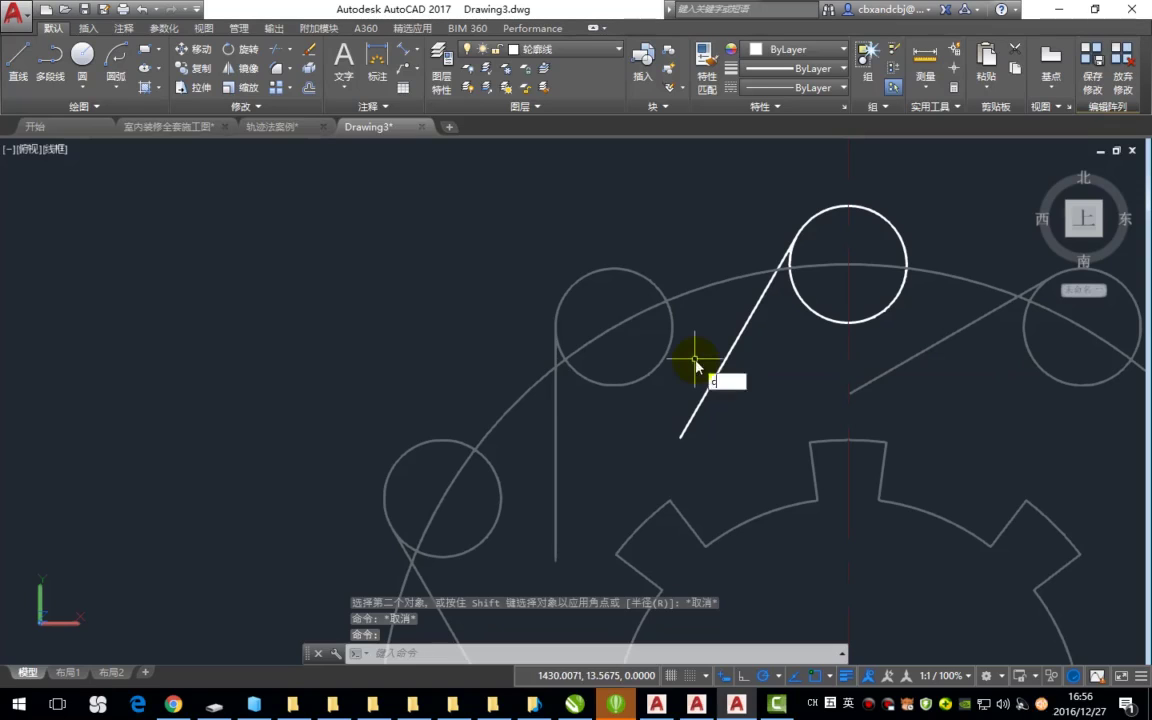
Step: Draw a radius-3 circle tangent to the slanted line and the circle on its left
key(Return)
text(t)
key(Return)
click(733, 344)
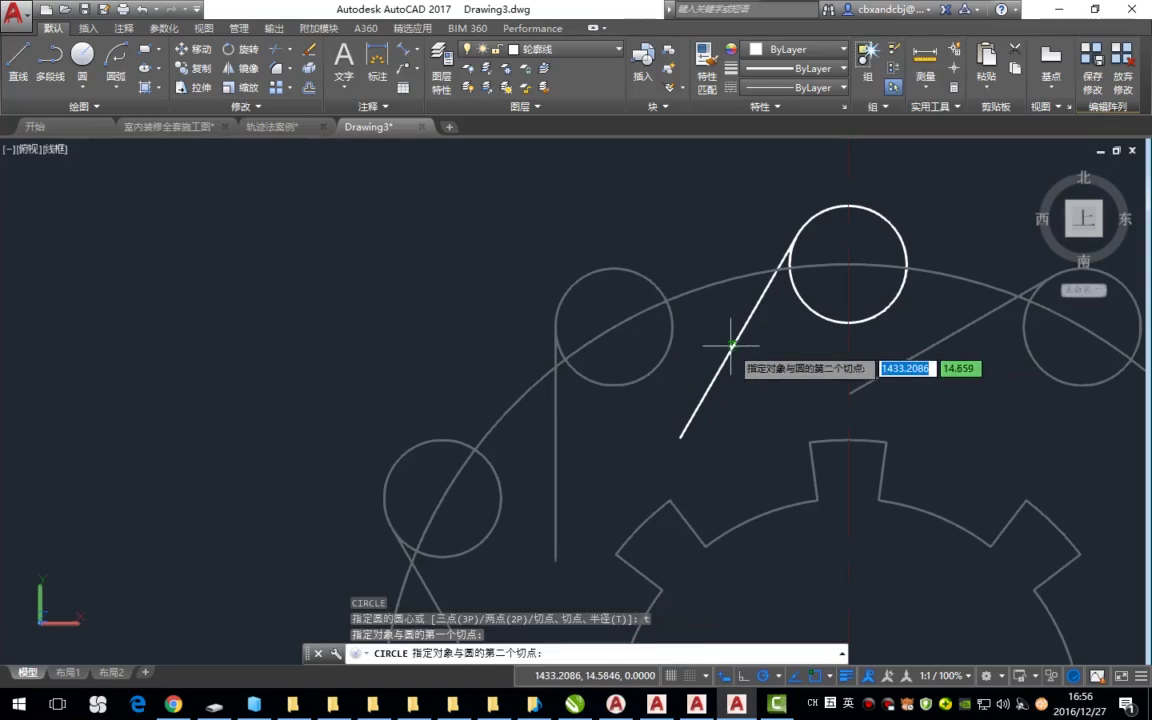
click(666, 318)
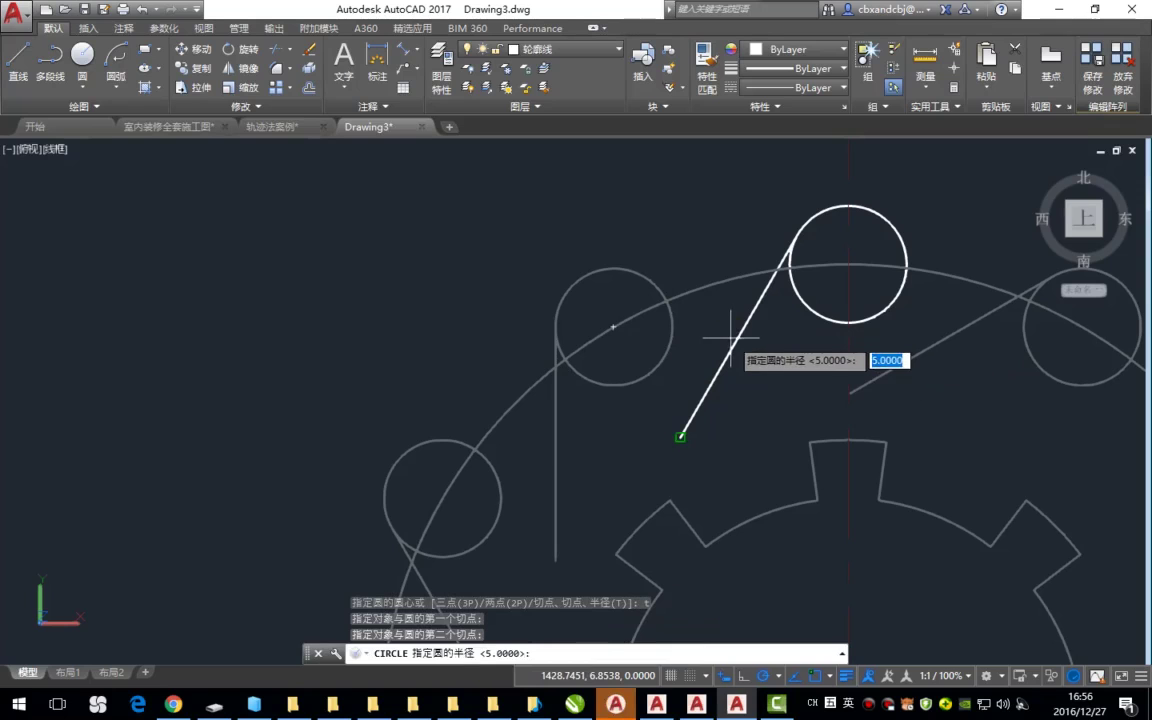
key(Return)
Step: Start a trim with the small circle as cutting edge, then cancel it
middle_drag(674, 358, 656, 365)
text(tr)
key(Return)
key(Return)
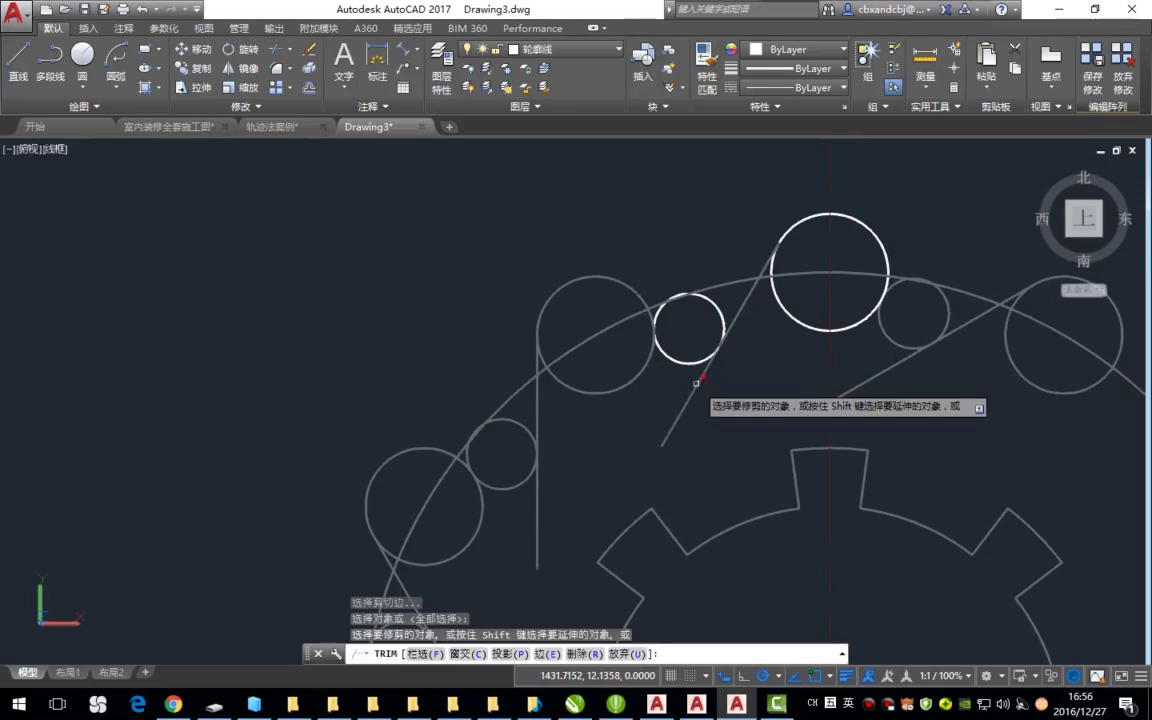
key(Escape)
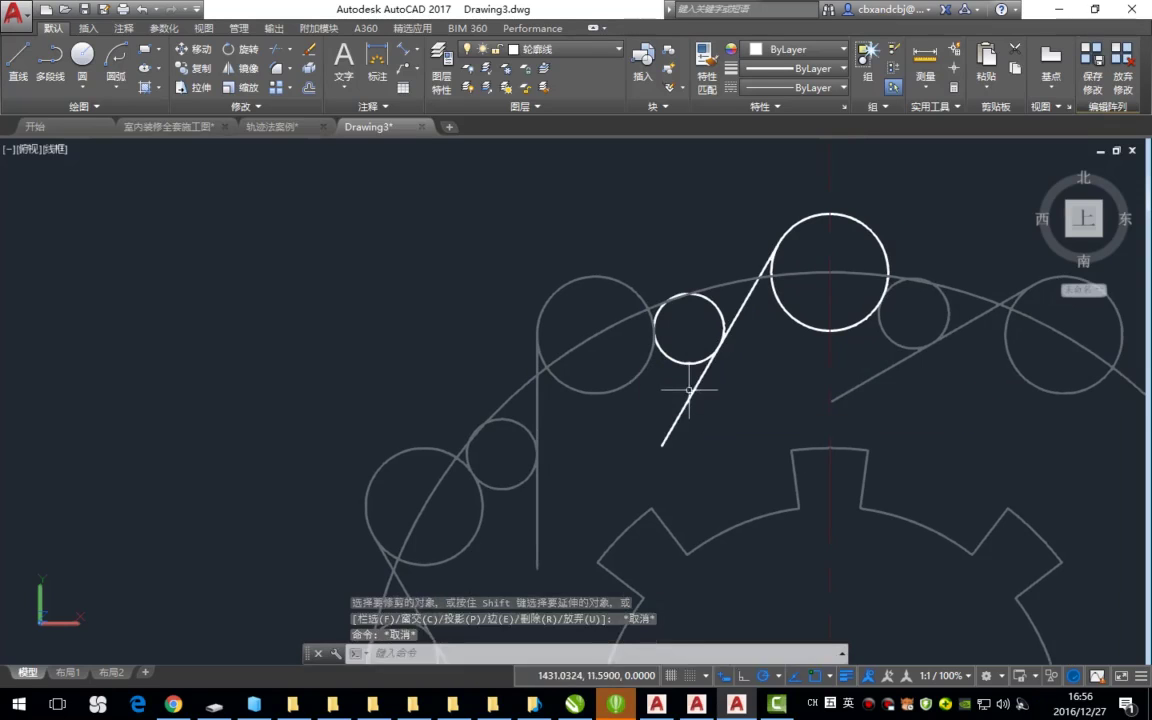
middle_drag(686, 392, 673, 402)
text(tr)
key(Return)
click(681, 373)
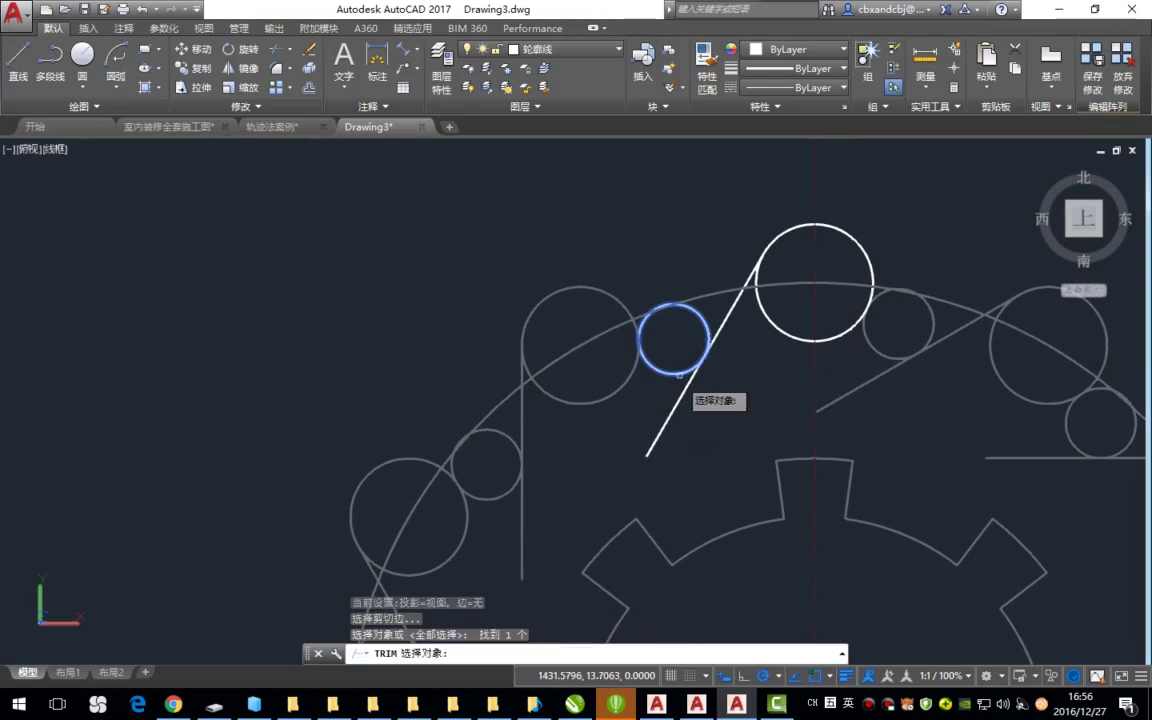
key(Return)
key(Escape)
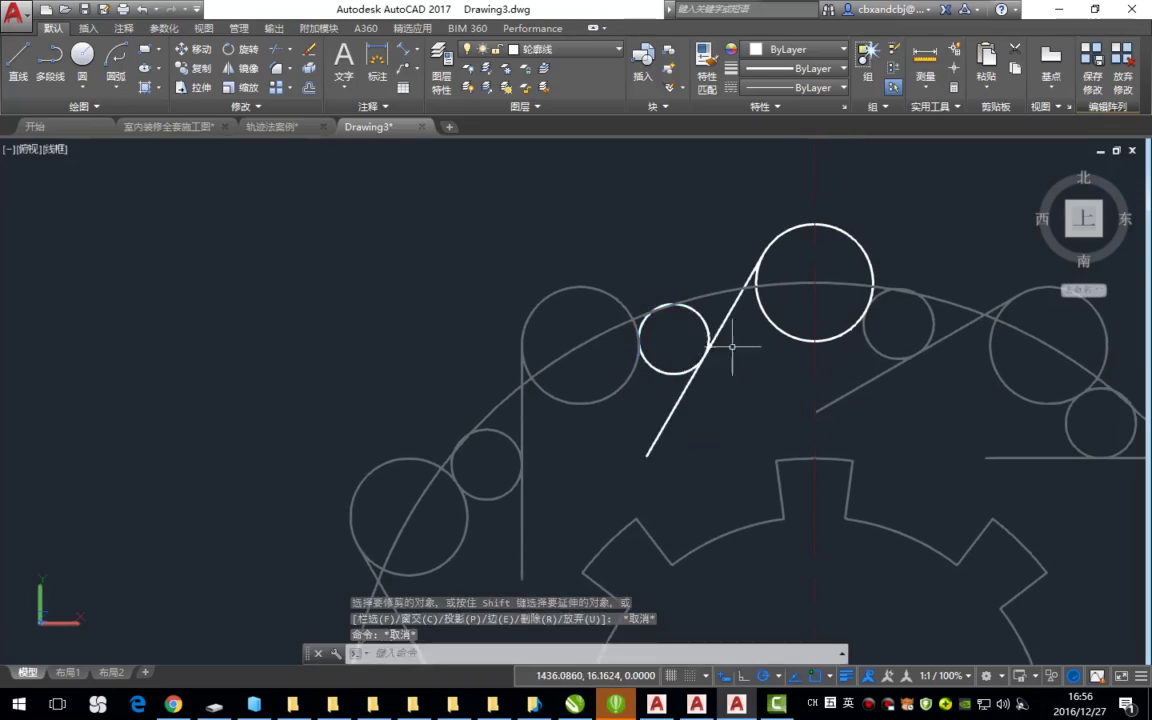
Step: Check the slanted line, large top circle and small circle by selecting each one
middle_drag(745, 347, 623, 341)
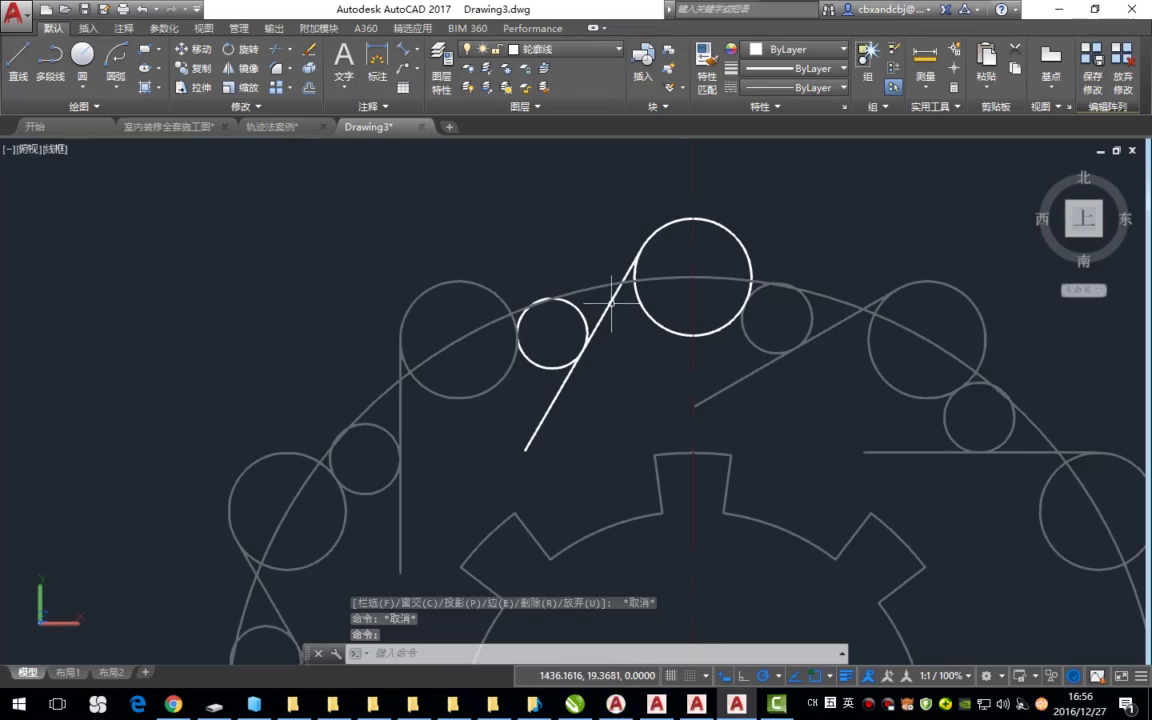
click(612, 298)
key(Escape)
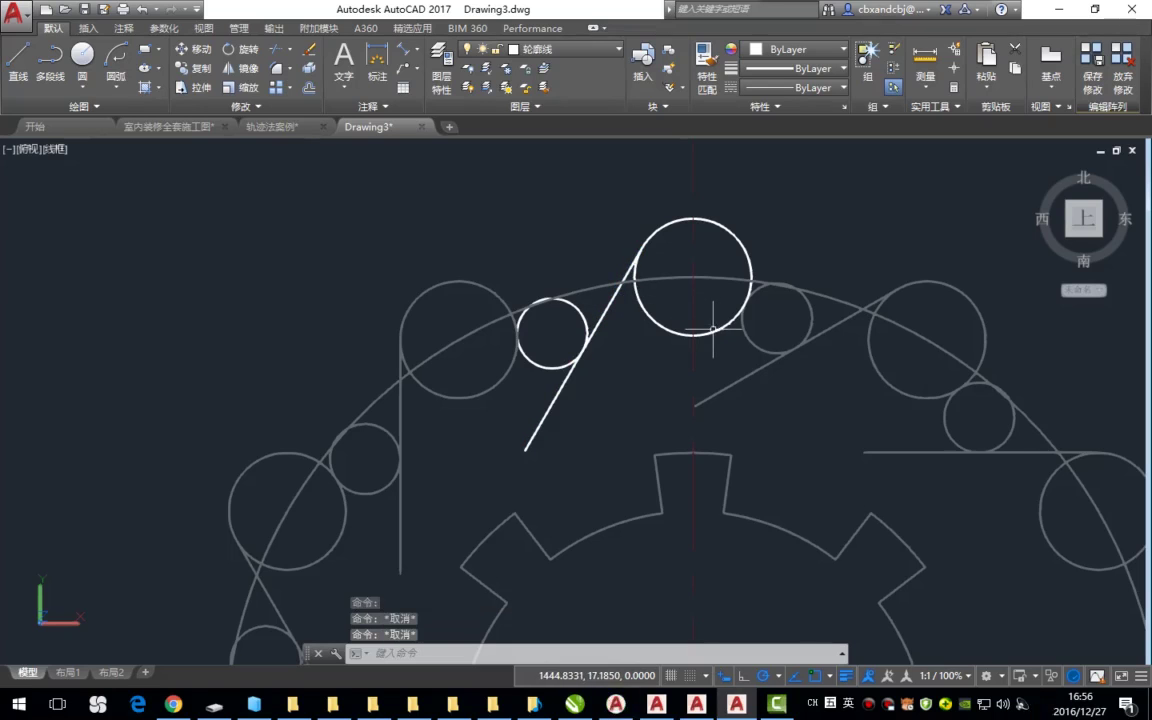
text(tr)
key(space)
key(space)
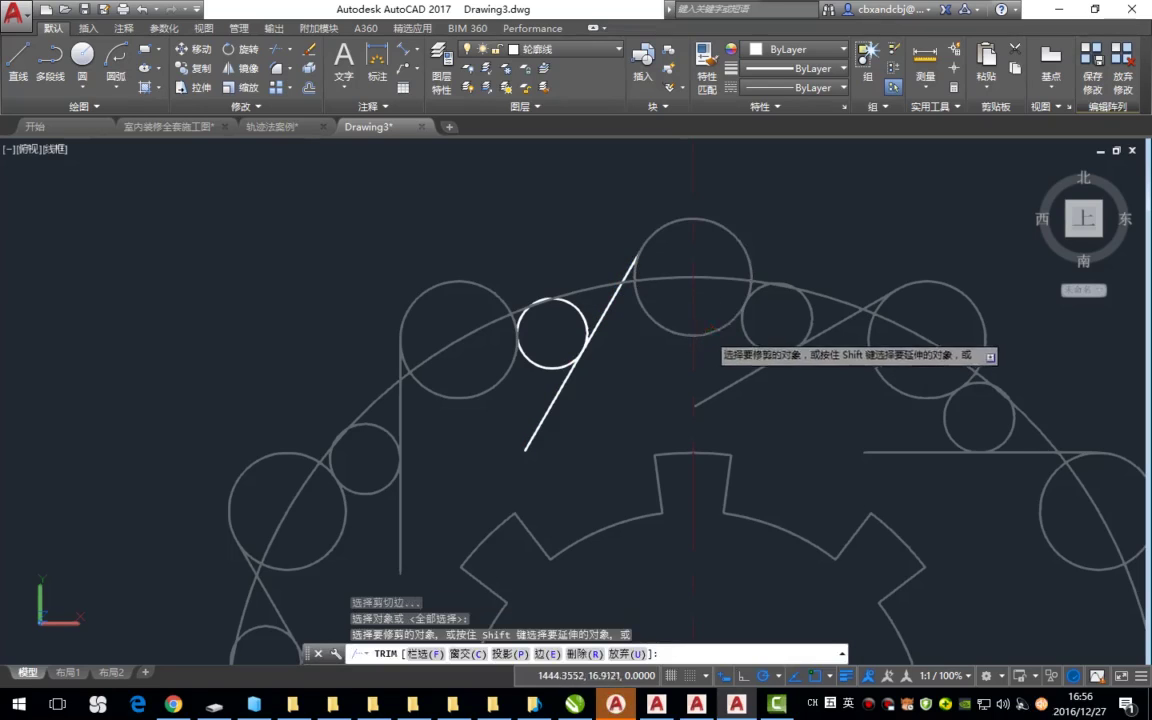
key(Escape)
key(Escape)
click(638, 300)
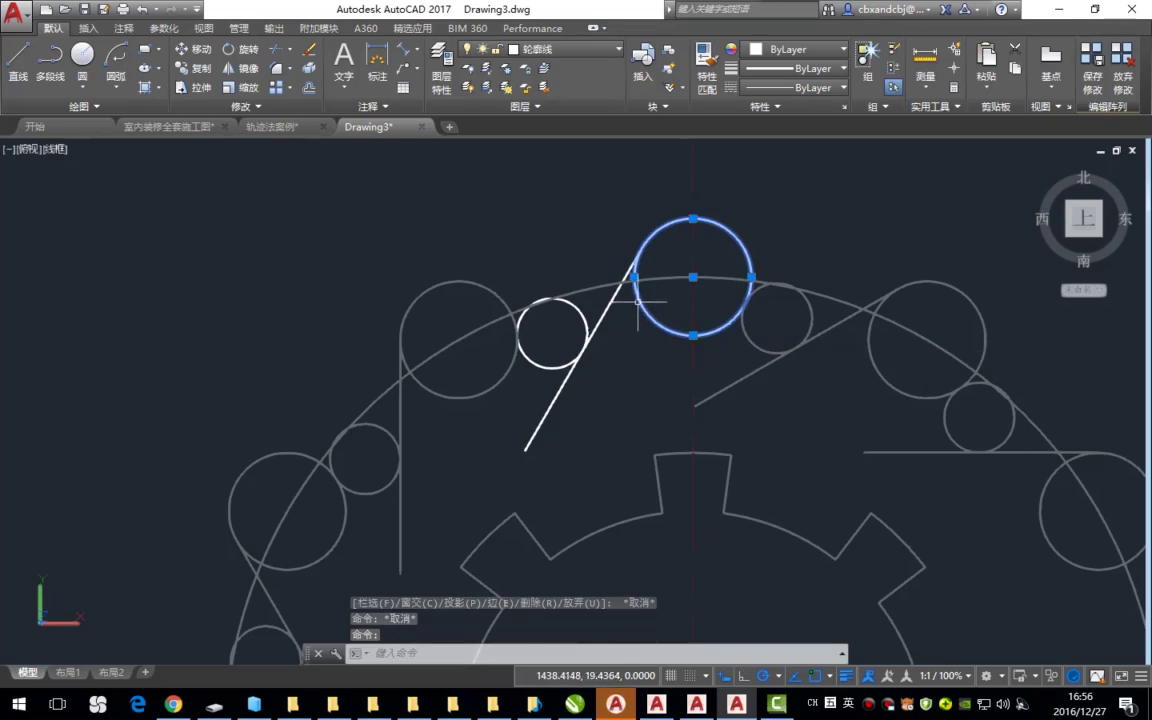
key(Escape)
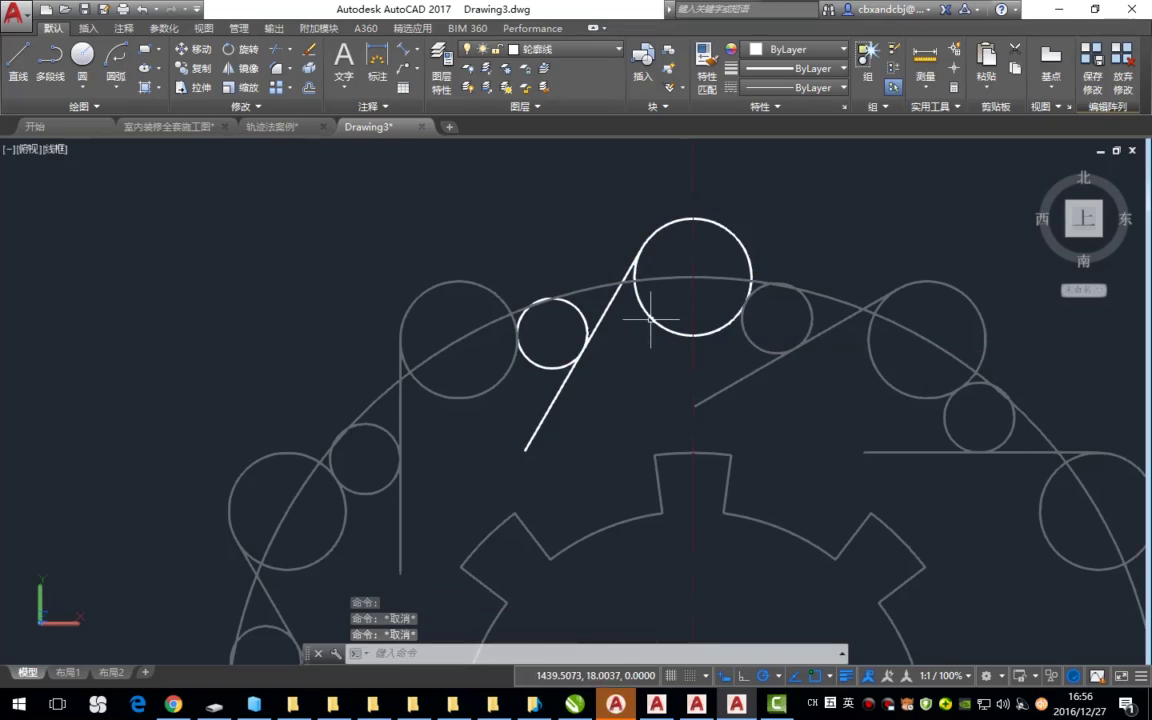
click(587, 337)
key(Escape)
click(591, 337)
key(Escape)
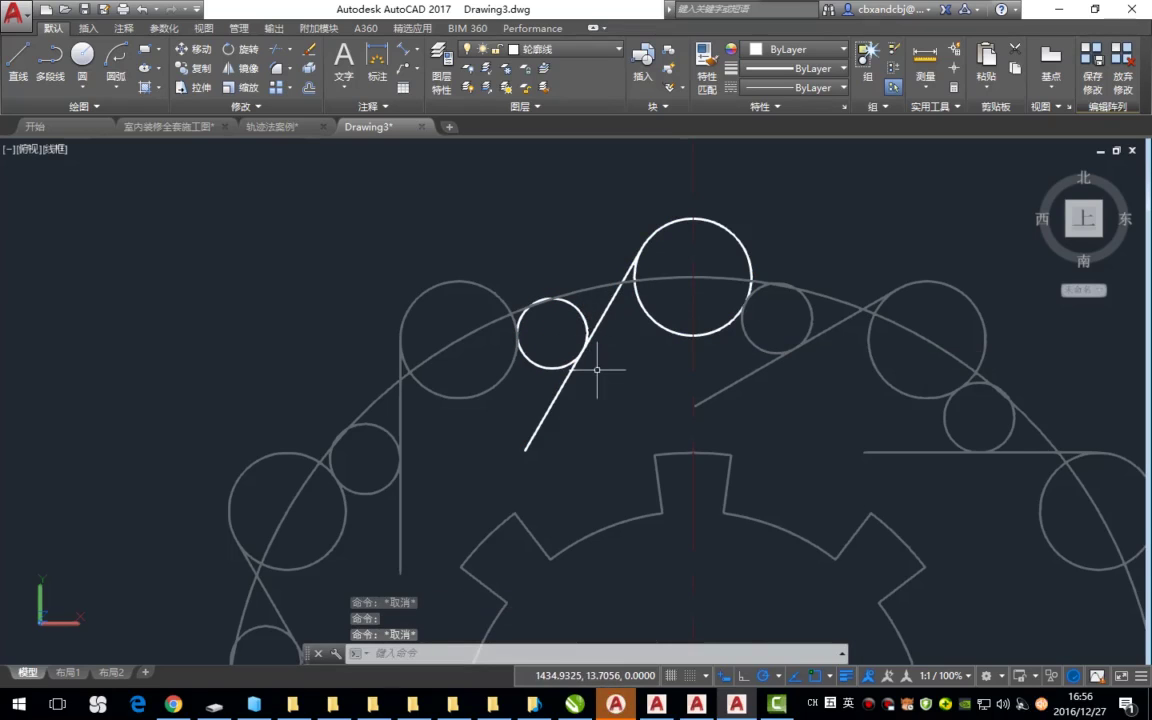
right_click(589, 397)
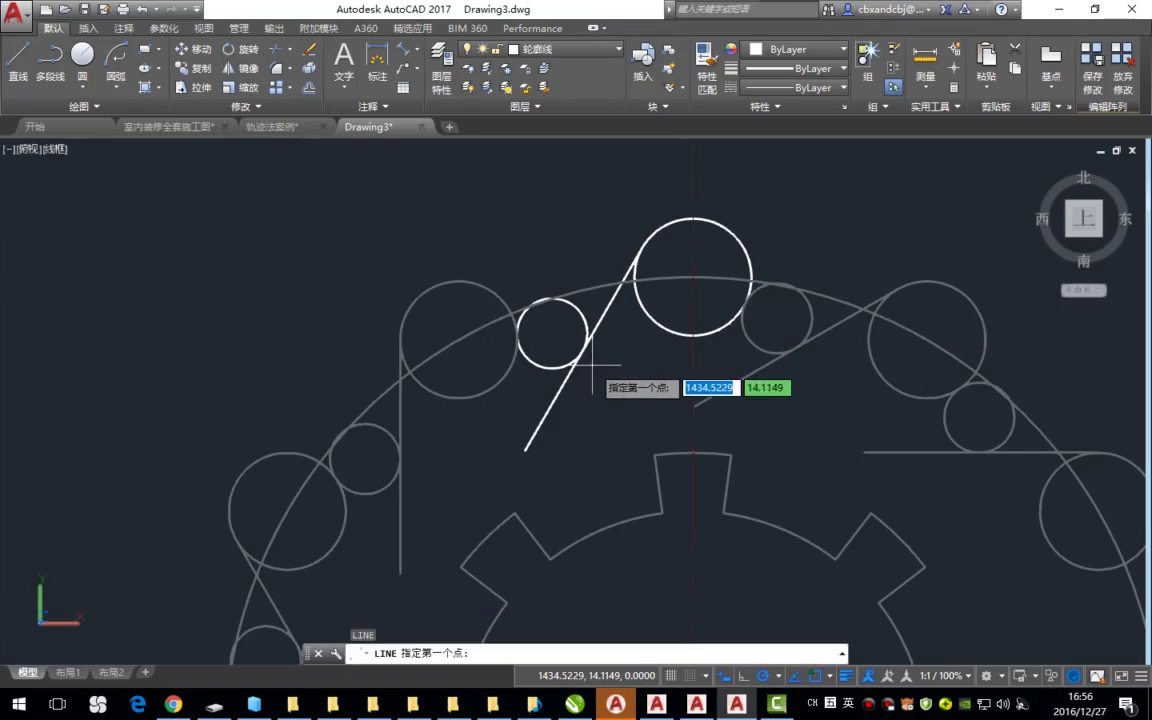
Step: Trim the tangent line below the small circle, using the small circle as cutting edge
key(Escape)
key(Escape)
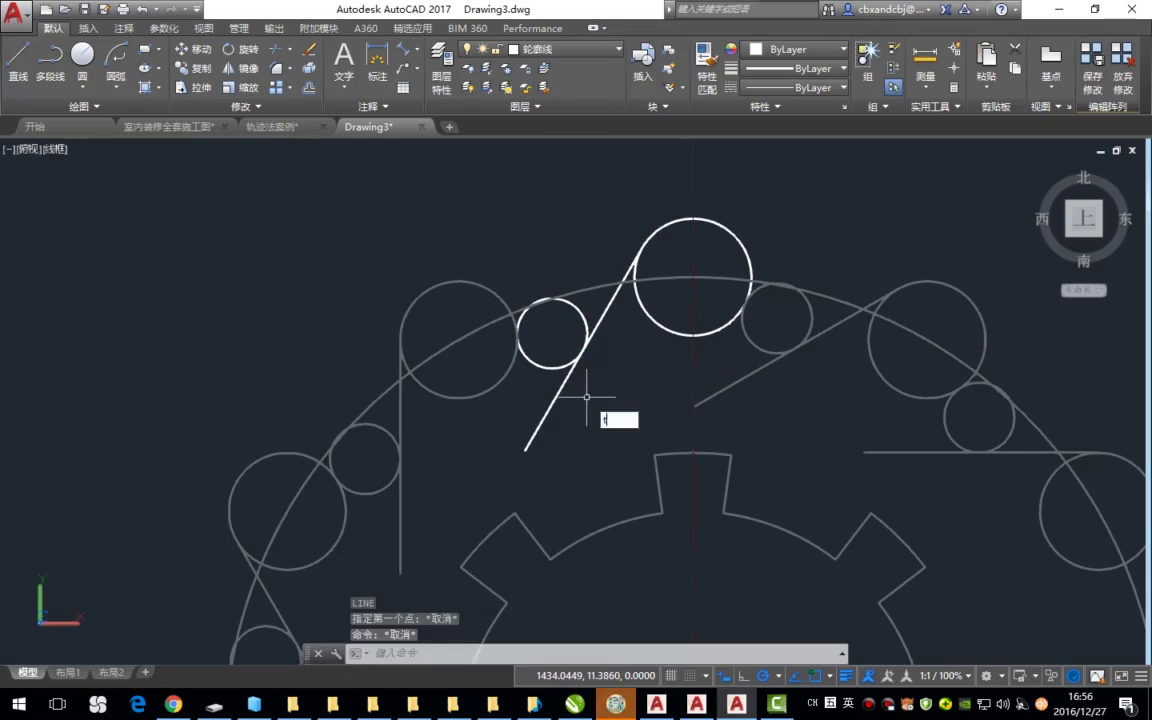
text(tr)
key(space)
click(527, 356)
key(space)
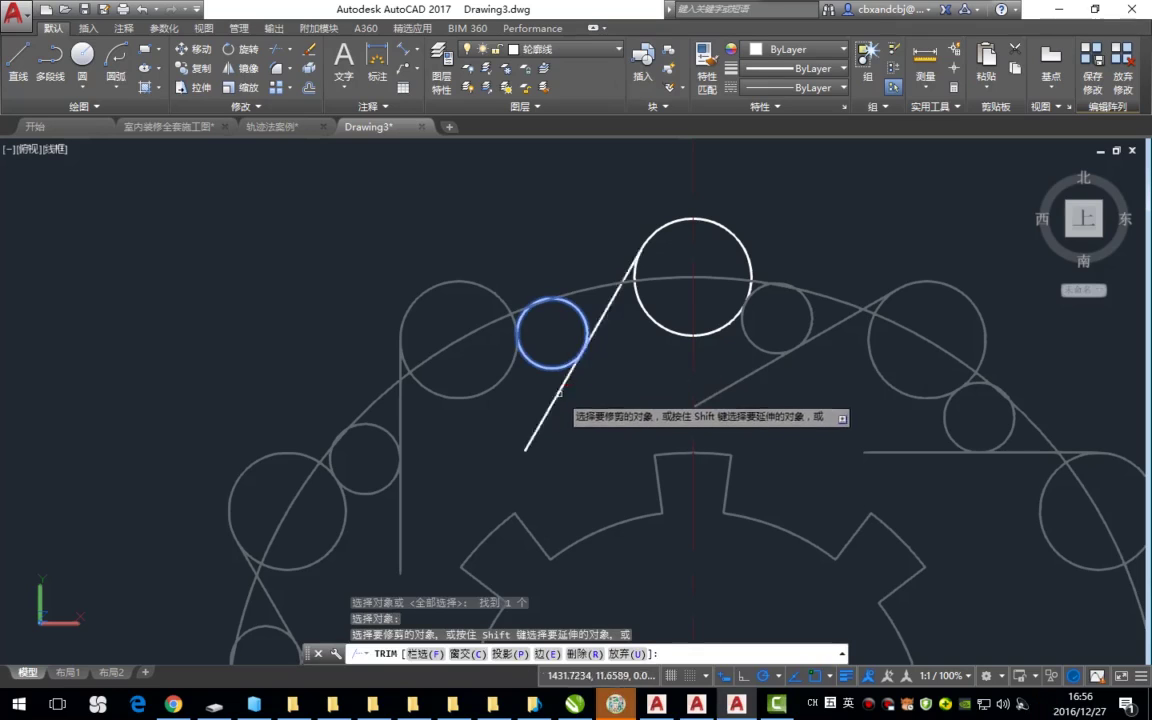
click(560, 396)
middle_drag(719, 355, 659, 355)
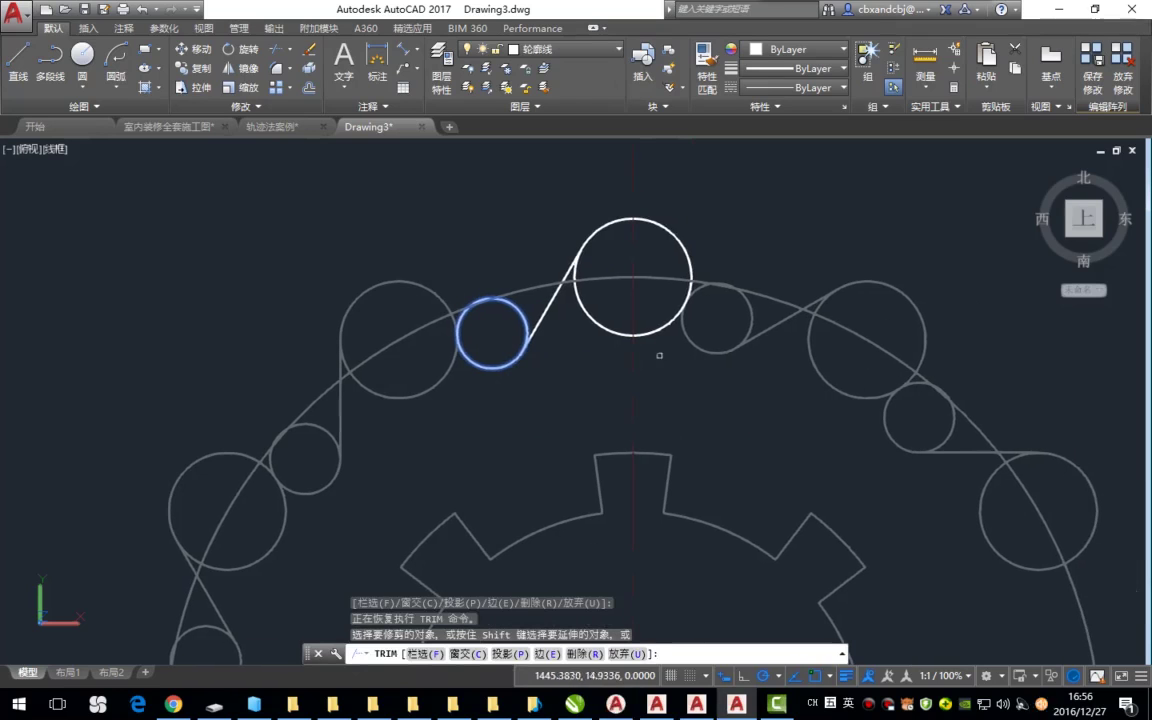
click(660, 333)
key(Escape)
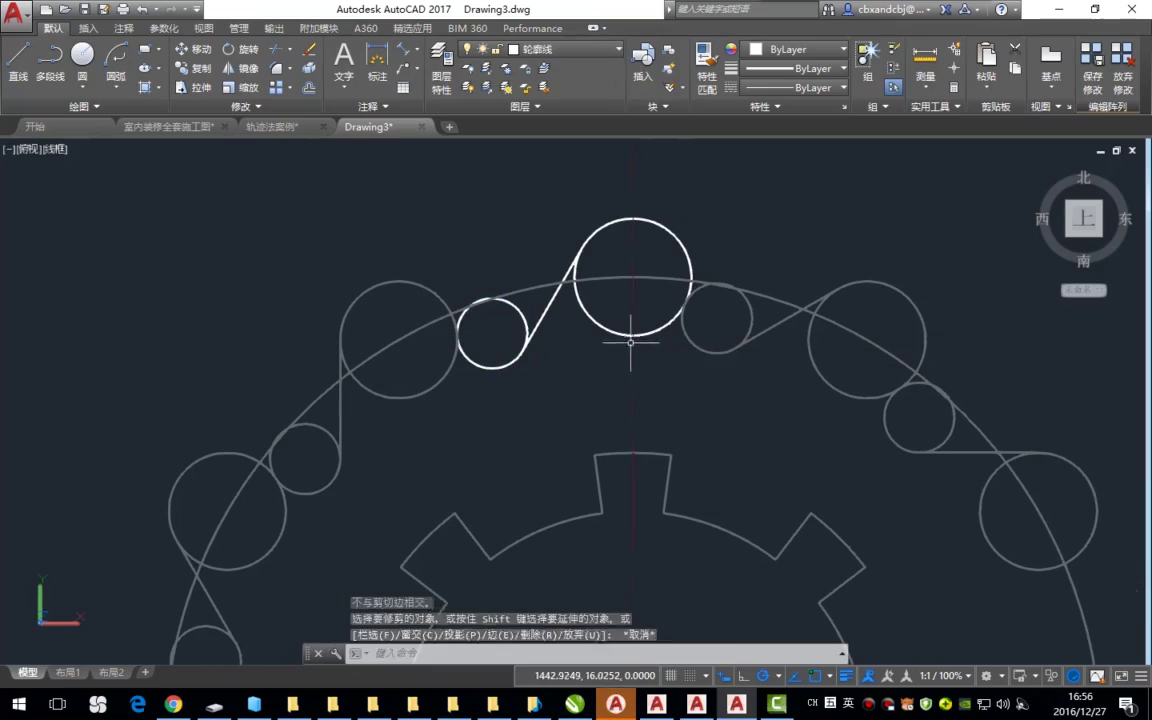
Step: Trim the large circle's lower arcs and the small circle's extra arcs, then save the array edit
key(Return)
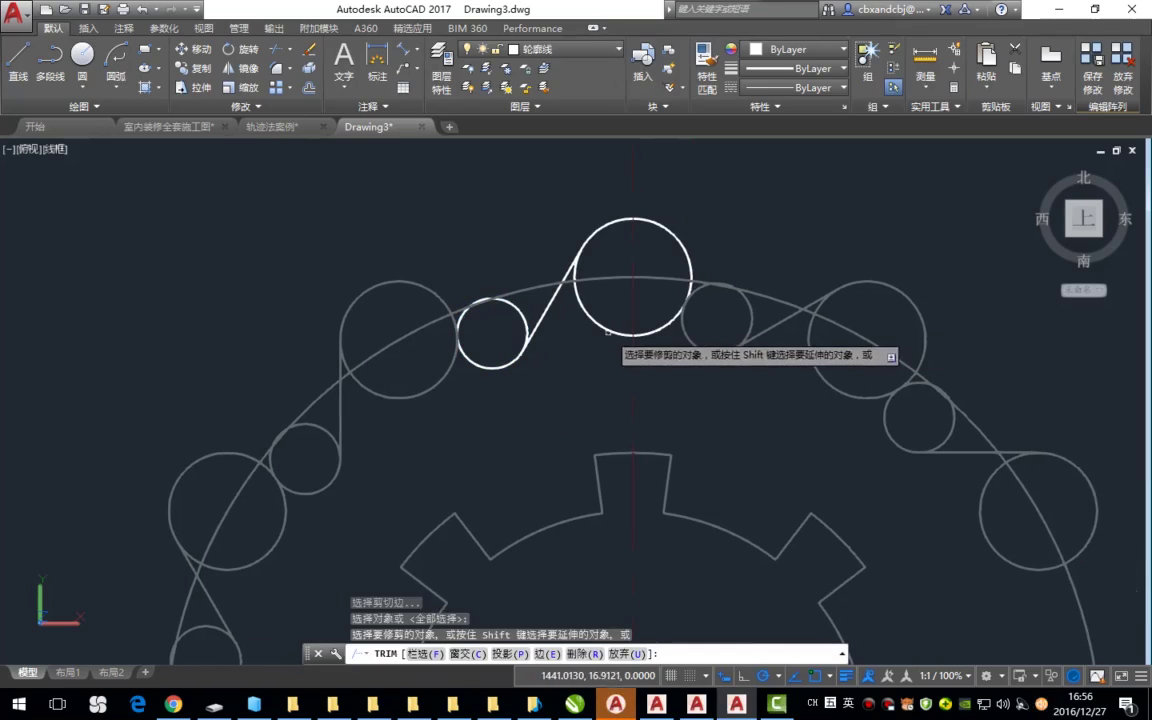
click(609, 329)
scroll(590, 295, up, 3)
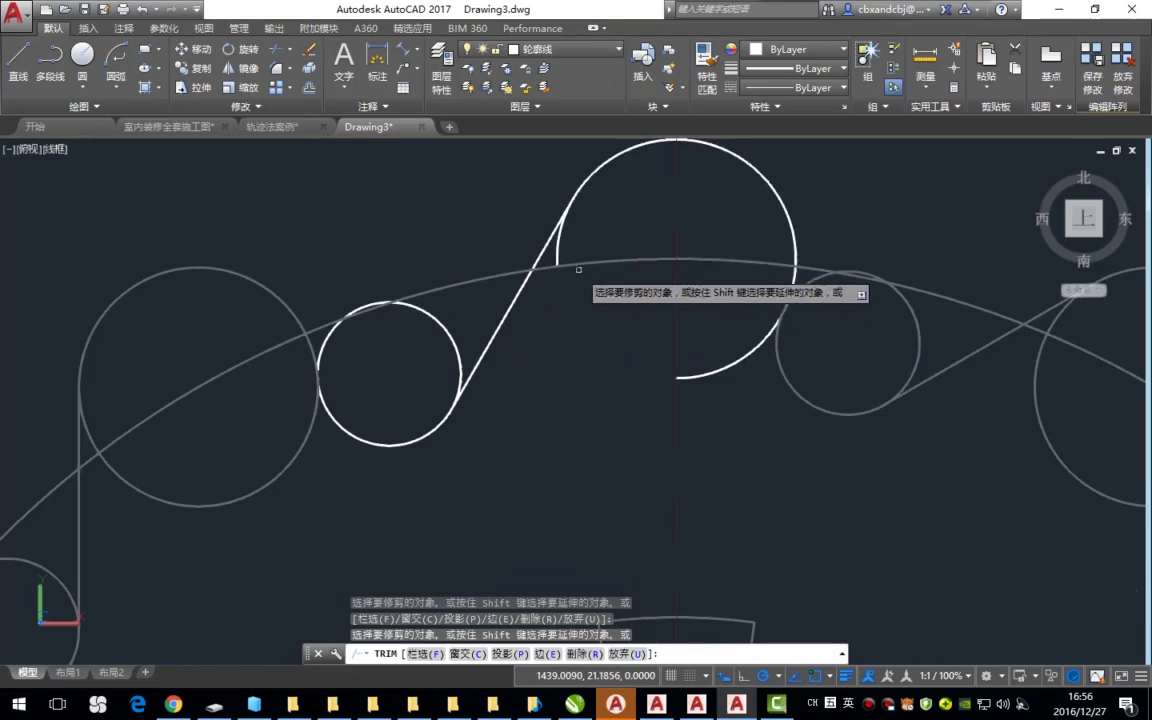
click(720, 370)
middle_drag(567, 341, 629, 371)
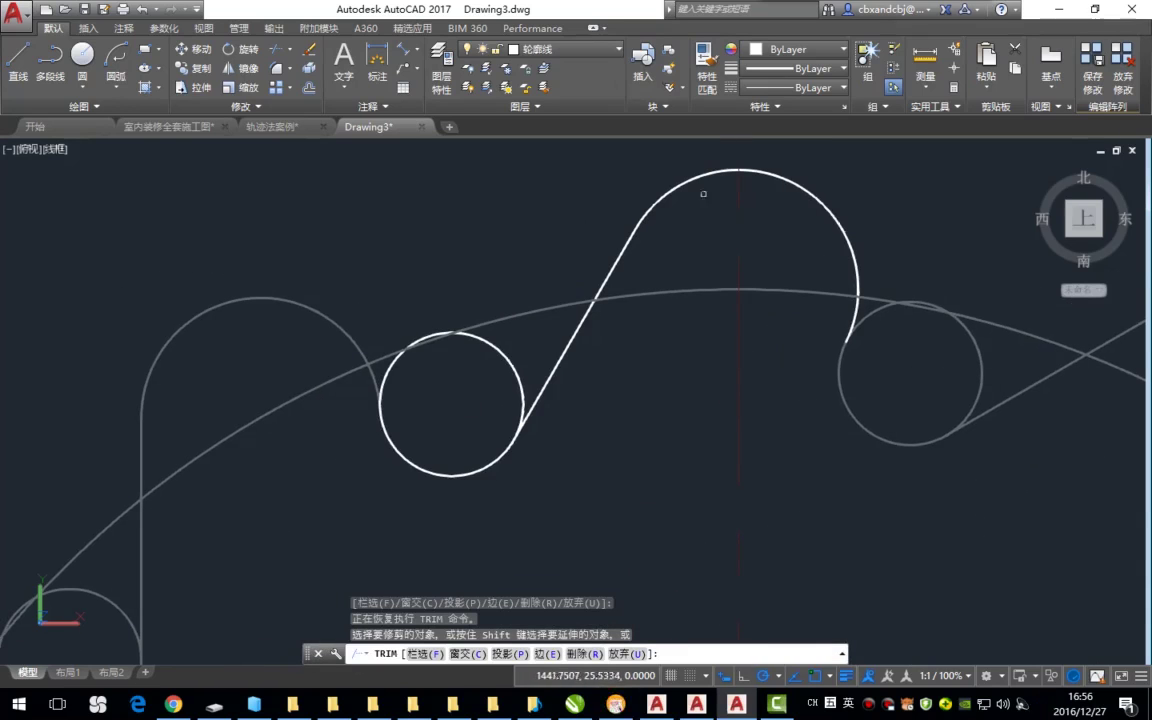
click(514, 367)
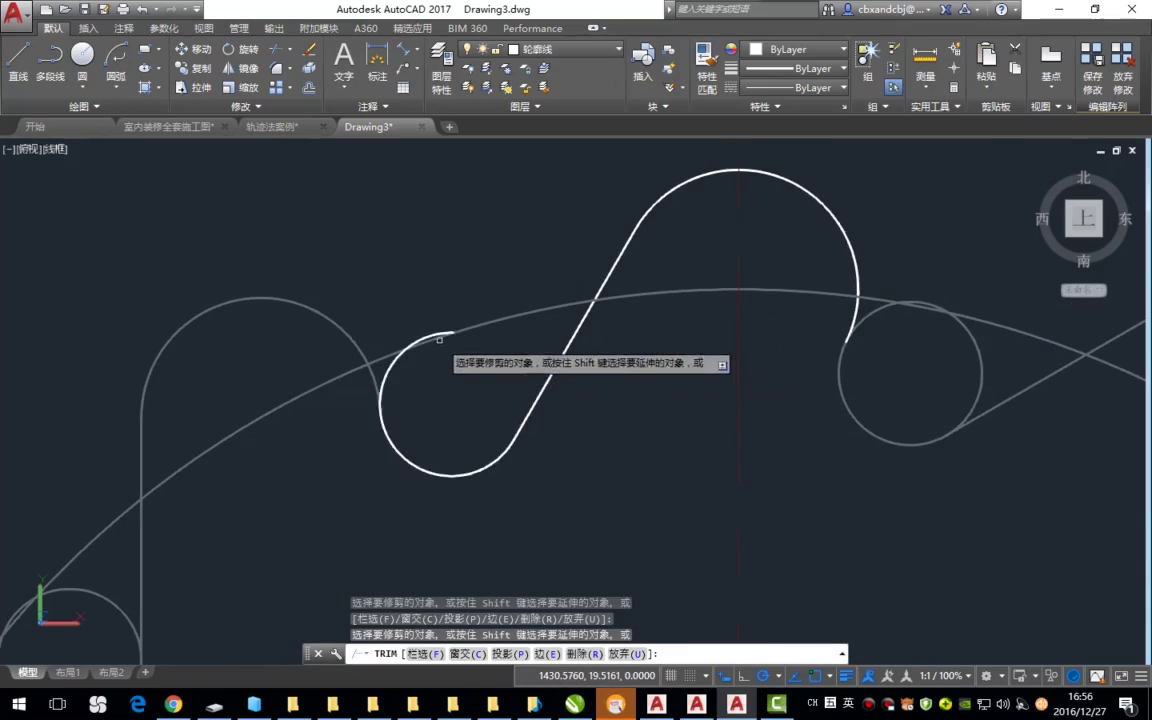
scroll(440, 328, up, 2)
click(367, 384)
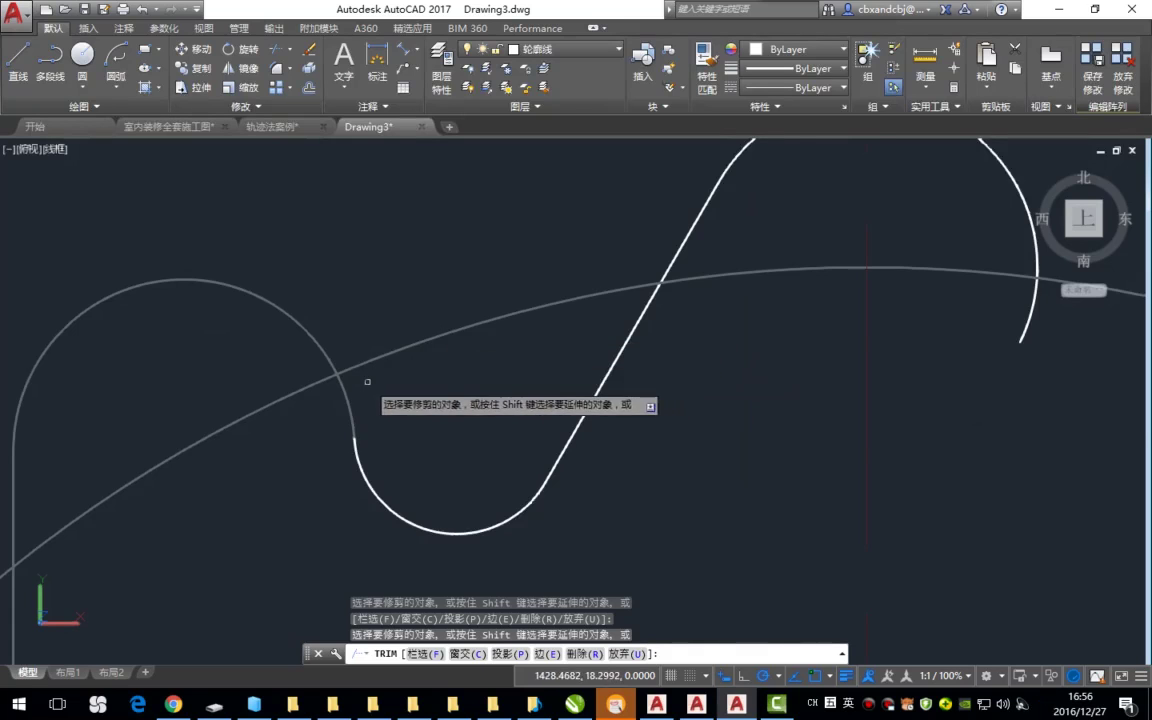
scroll(472, 414, down, 3)
scroll(472, 414, down, 2)
key(Escape)
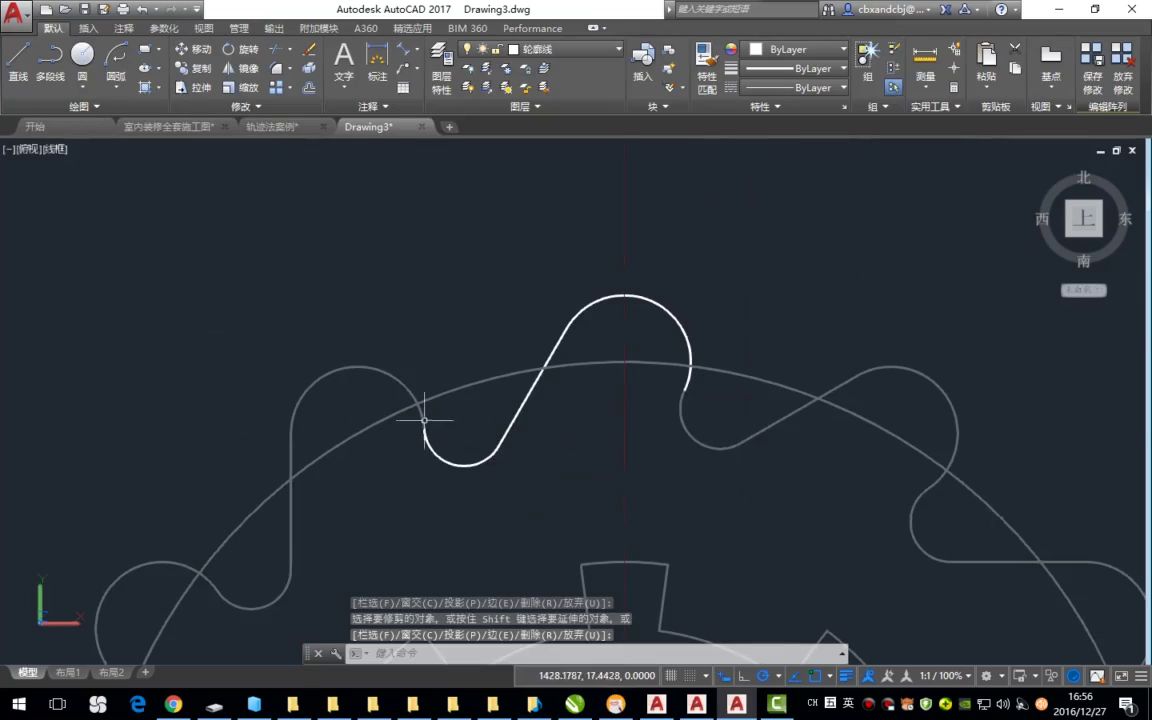
scroll(732, 424, down, 2)
scroll(750, 308, down, 2)
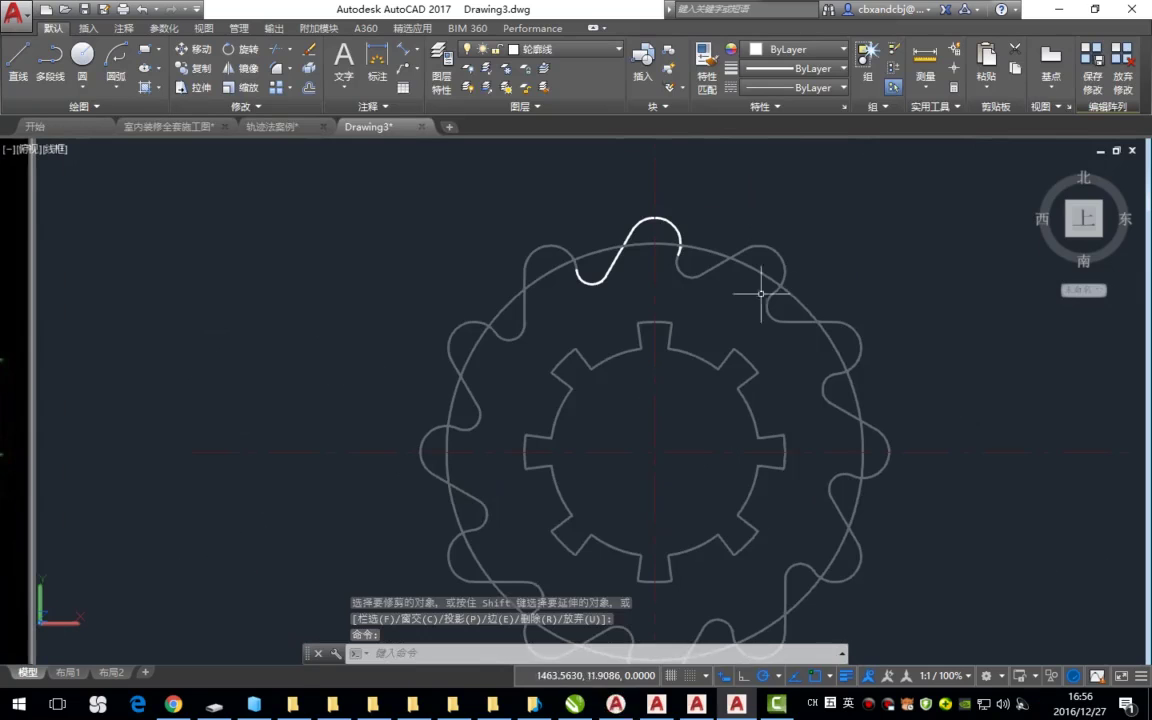
click(1092, 68)
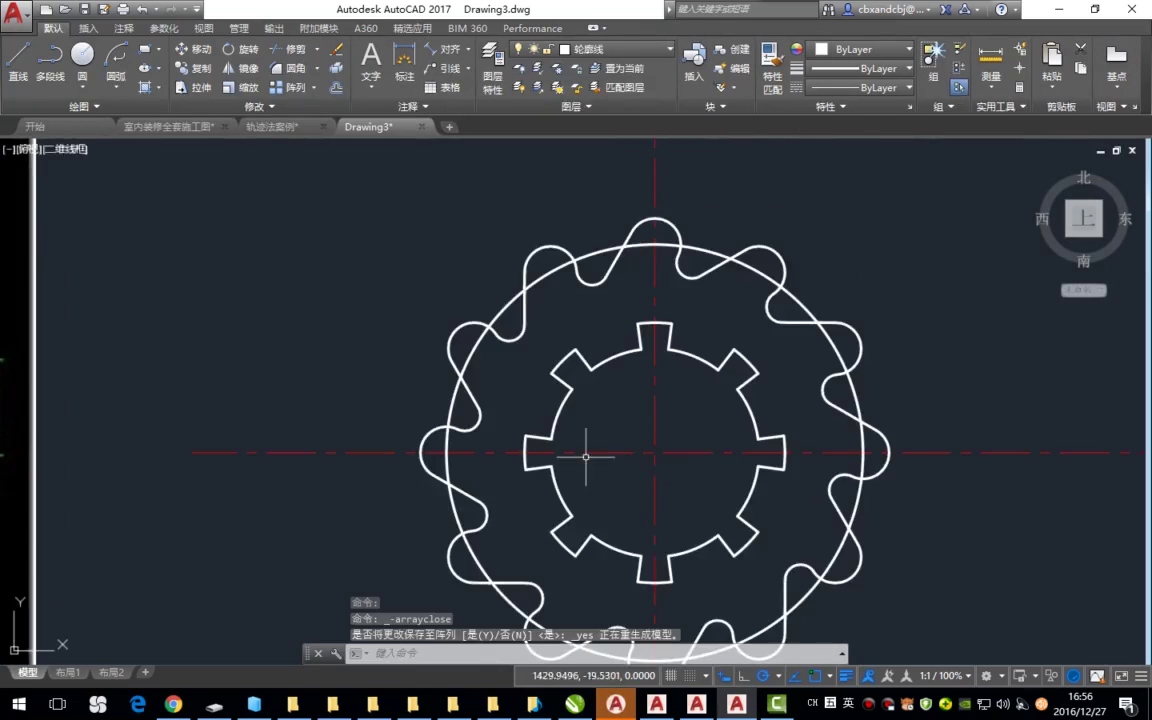
Step: Move the outer Ø80 circle onto the dashed 虚线 layer
scroll(546, 452, down, 3)
scroll(546, 452, up, 2)
click(604, 262)
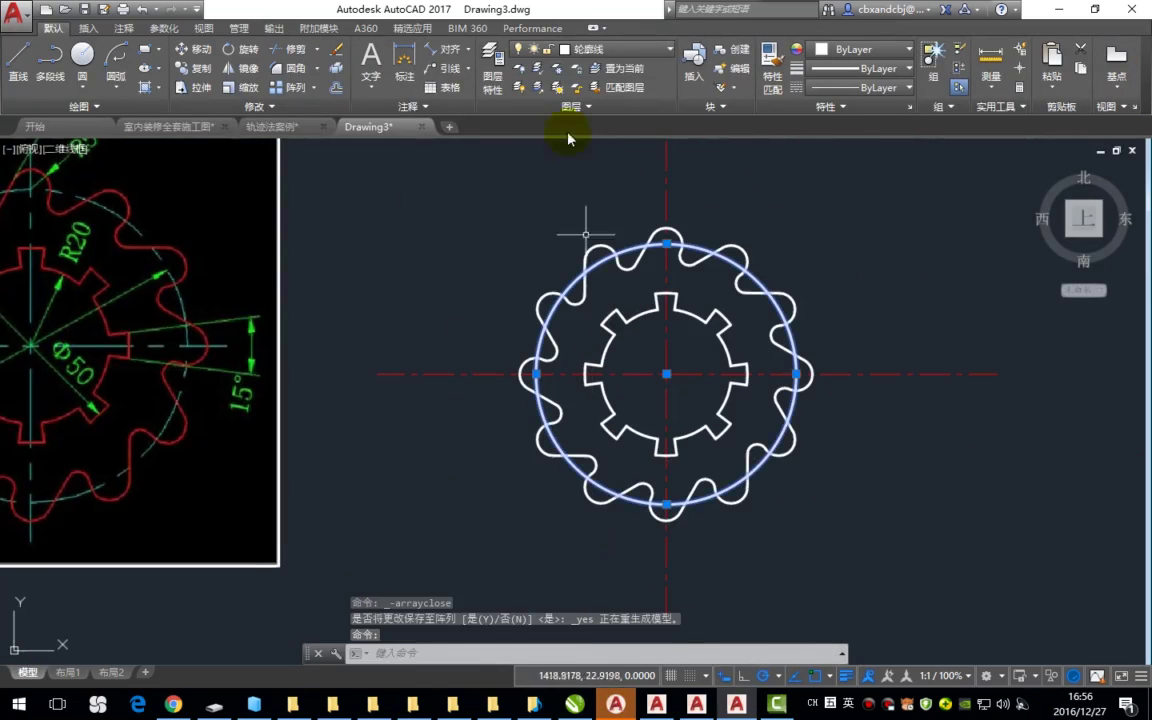
click(590, 49)
click(592, 202)
key(Escape)
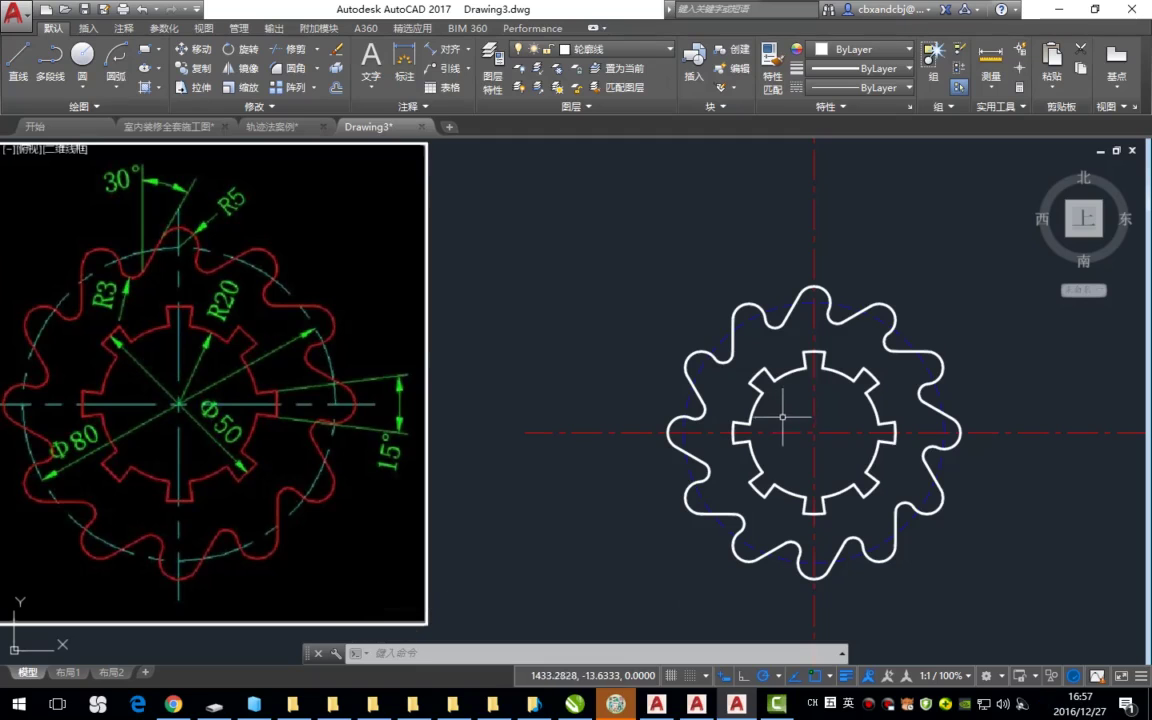
Step: Check the twelve-lobe array against the reference drawing
click(797, 333)
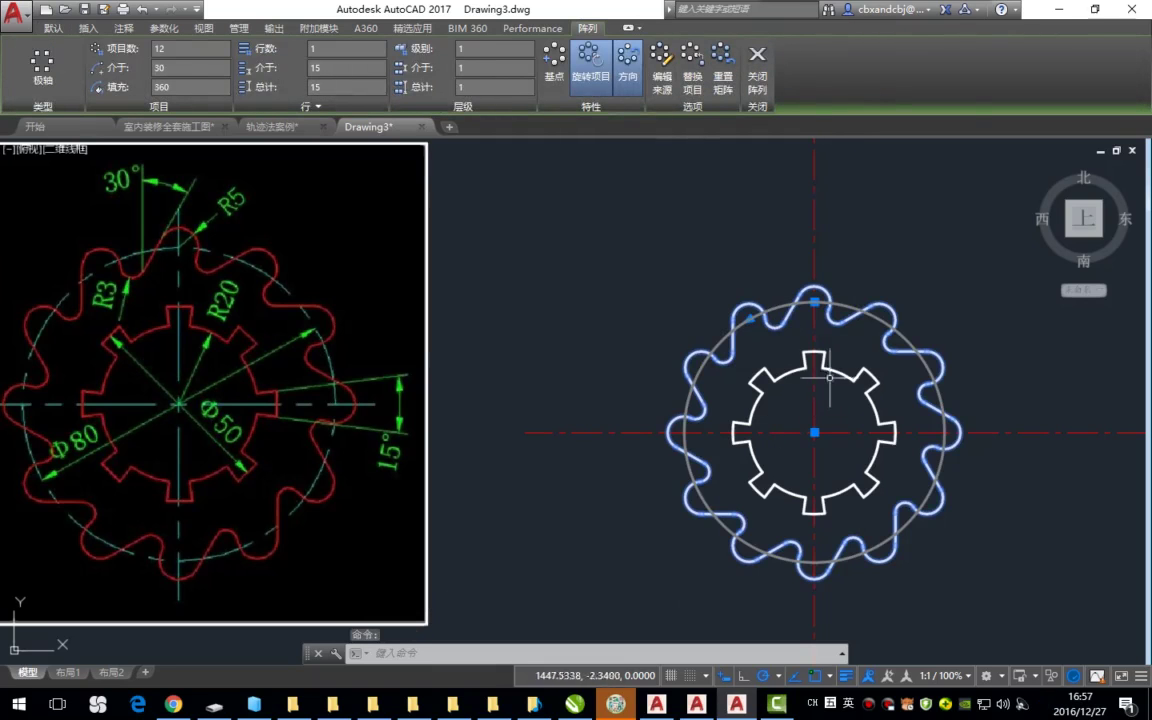
key(Escape)
key(Escape)
middle_drag(827, 383, 836, 356)
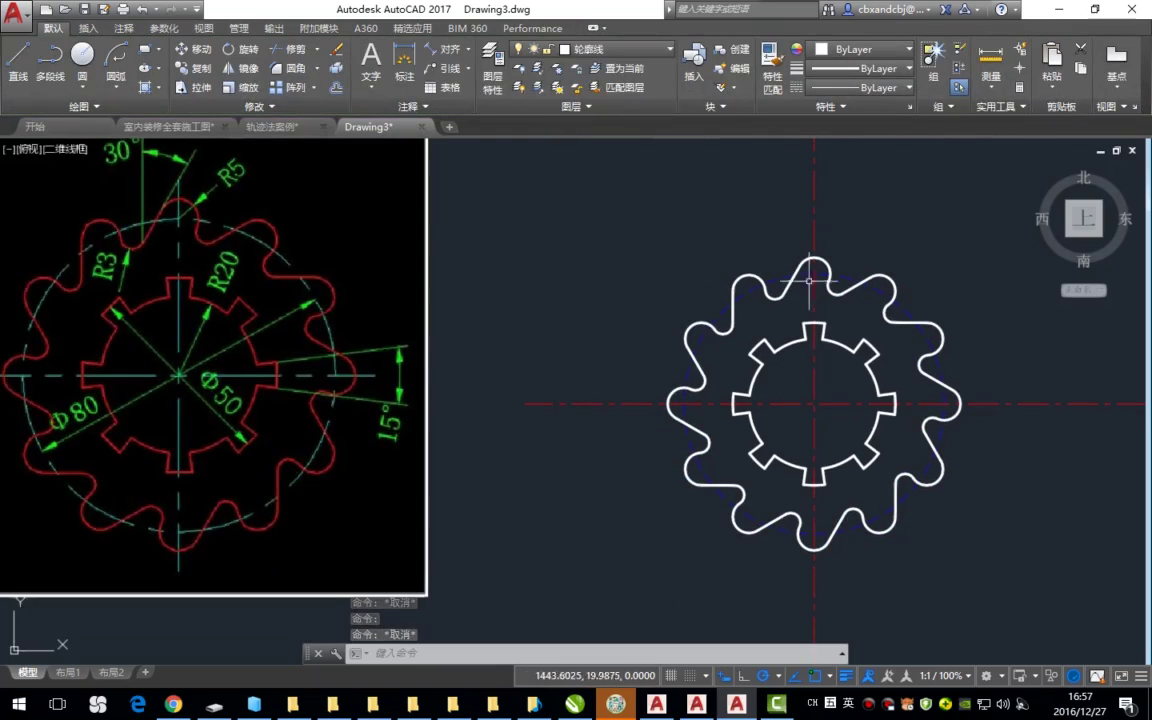
mouse_move(836, 462)
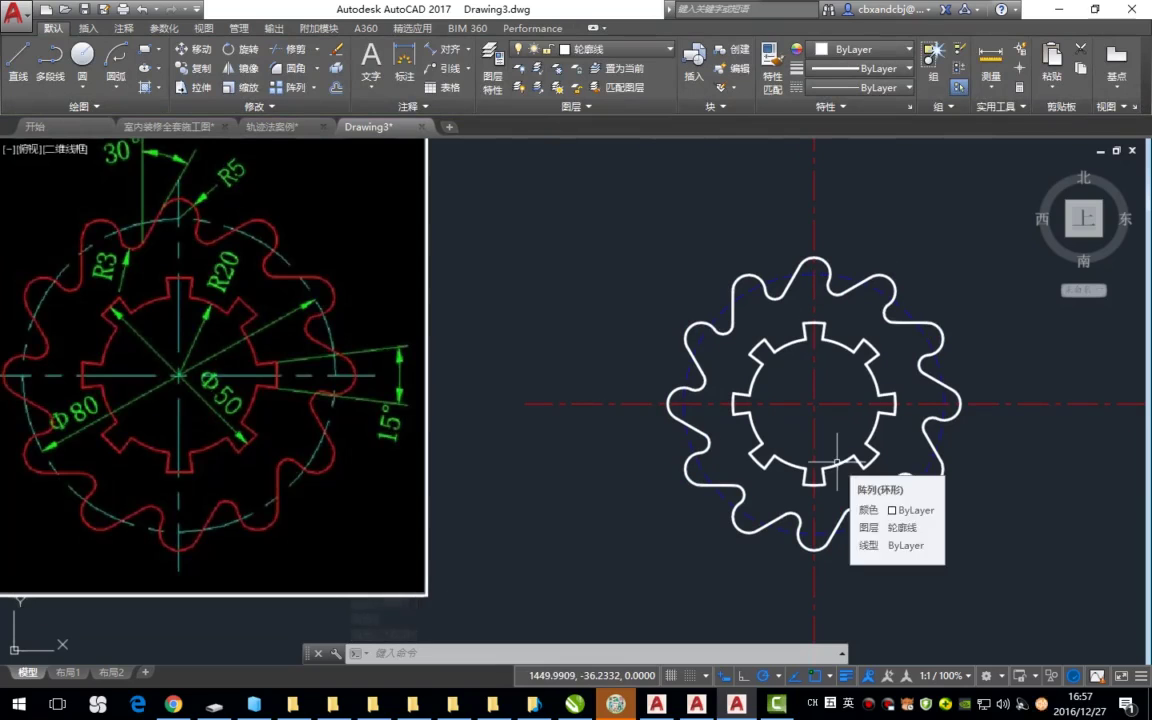
middle_drag(674, 492, 679, 517)
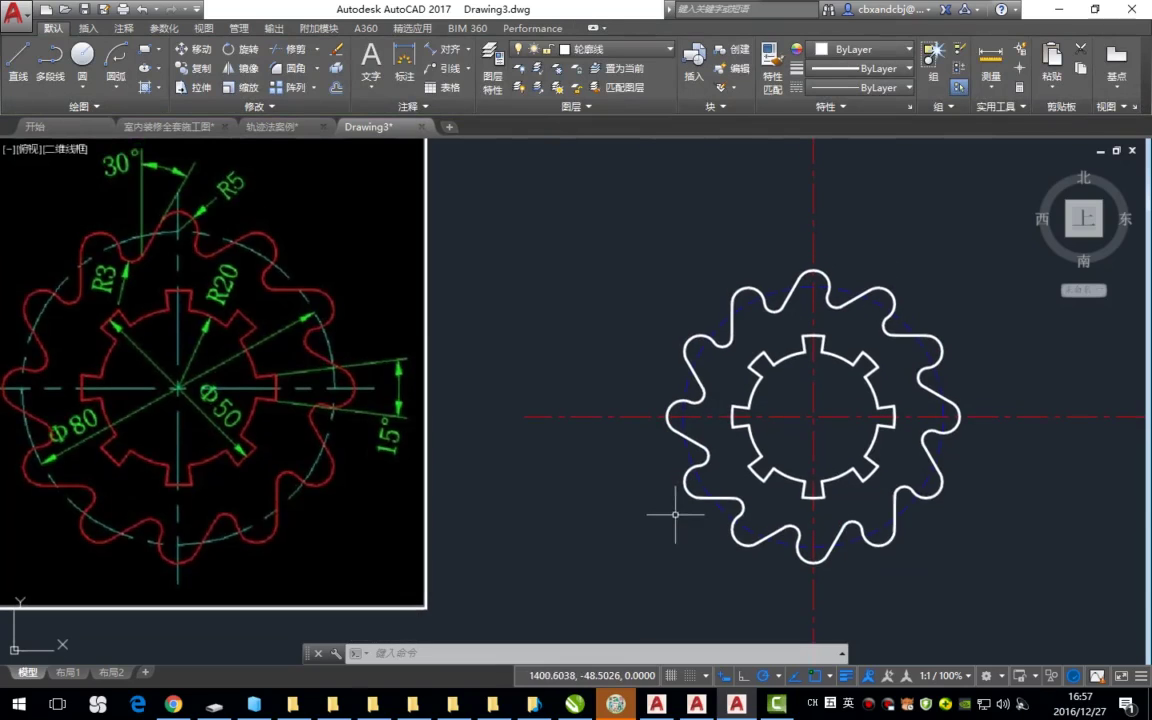